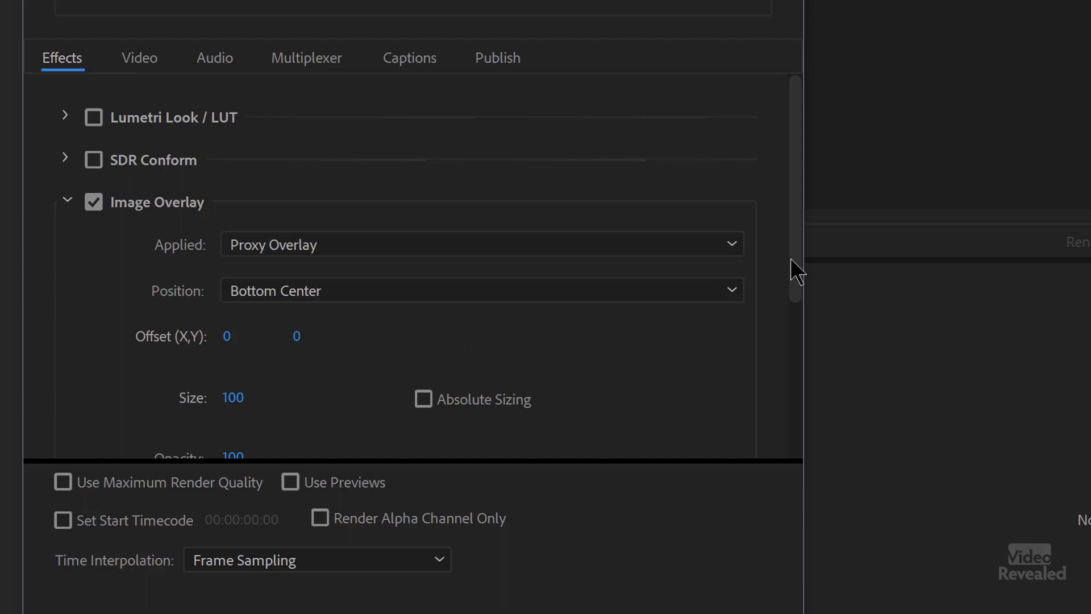
mouse_move(794, 273)
mouse_down()
mouse_move(799, 398)
mouse_move(801, 287)
mouse_up()
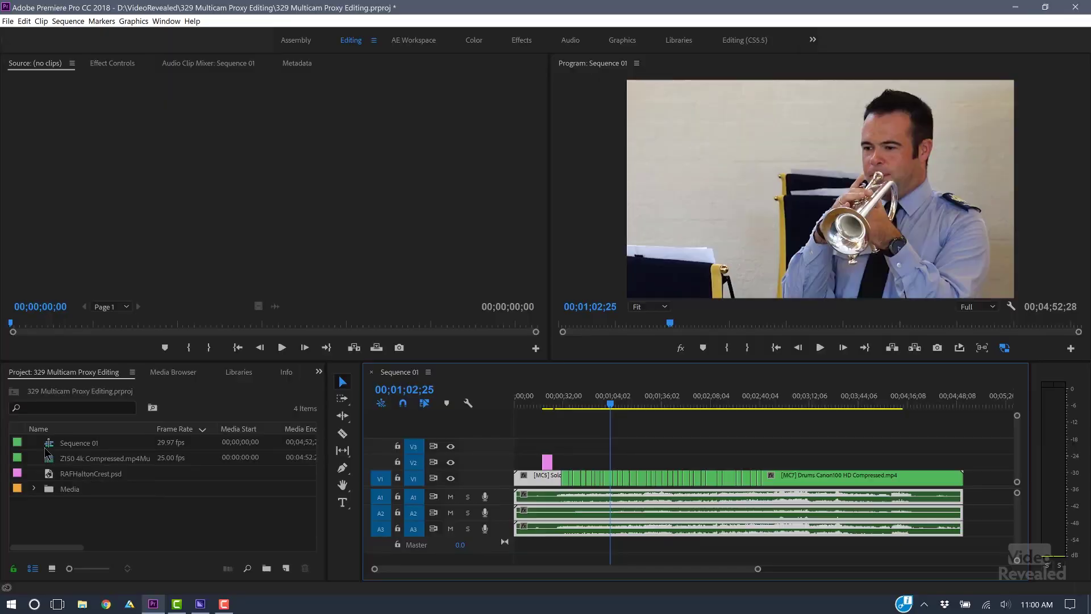
Delete Sequence 01 and the old Z150 4k Compressed multicam sequence from the project.
click(45, 448)
shift+click(58, 458)
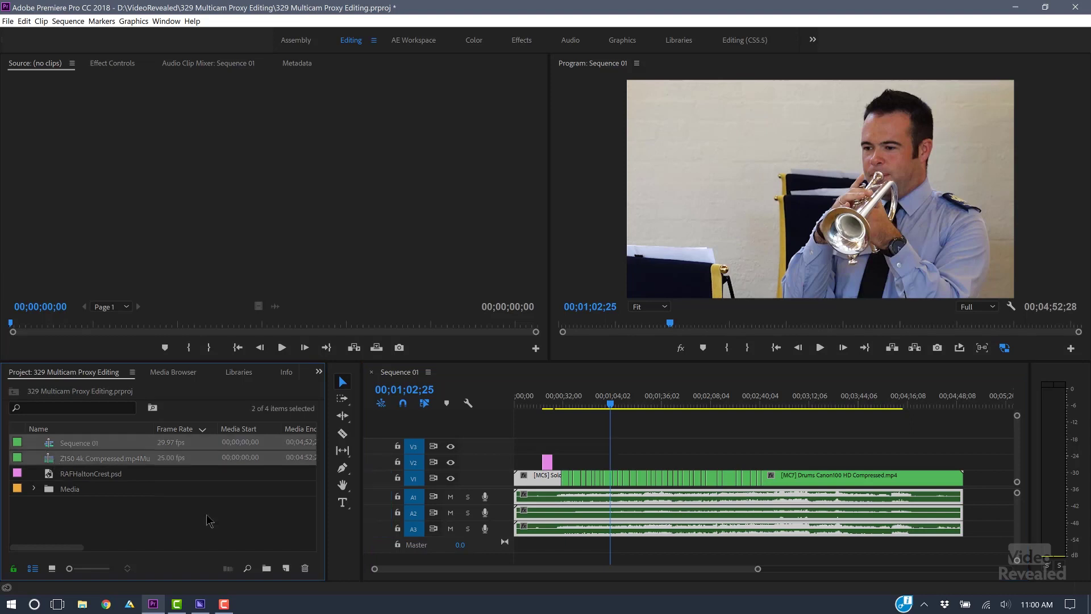
click(305, 569)
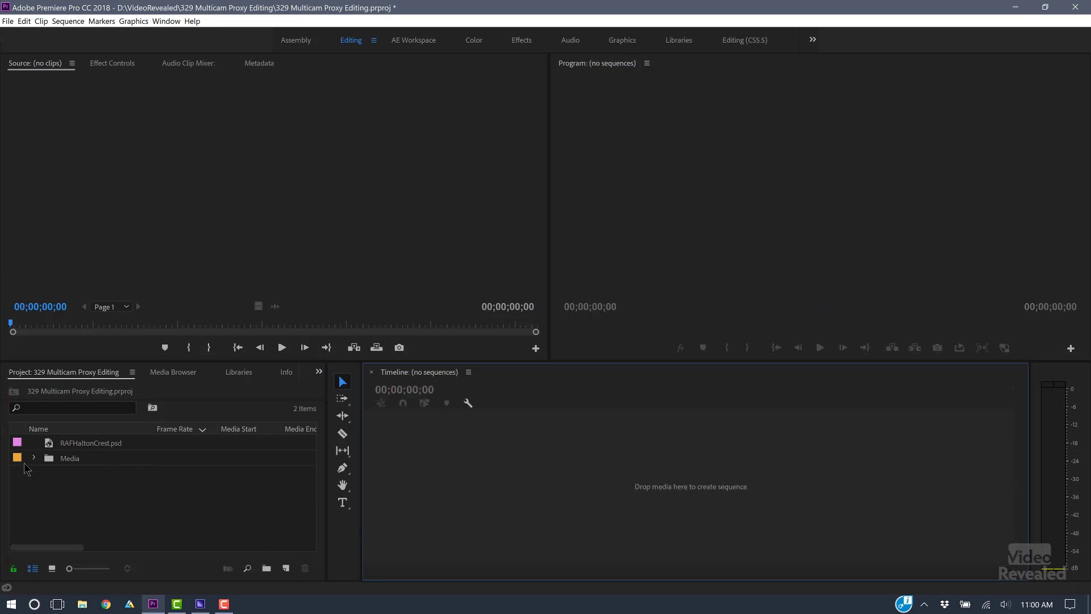
Open the Media bin in list view and enlarge it to fill the workspace.
double_click(49, 460)
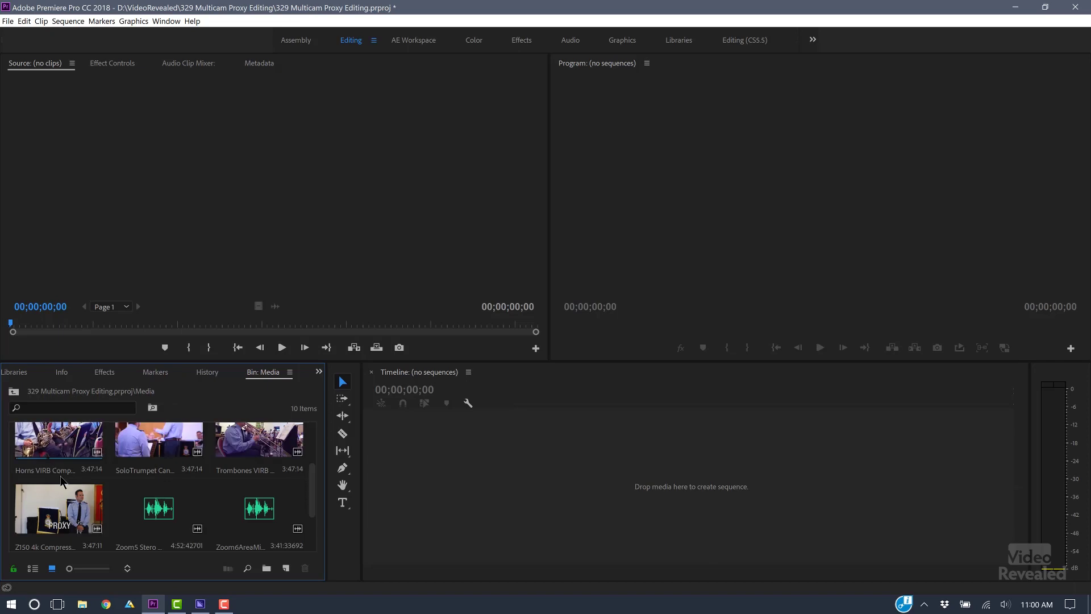
click(33, 569)
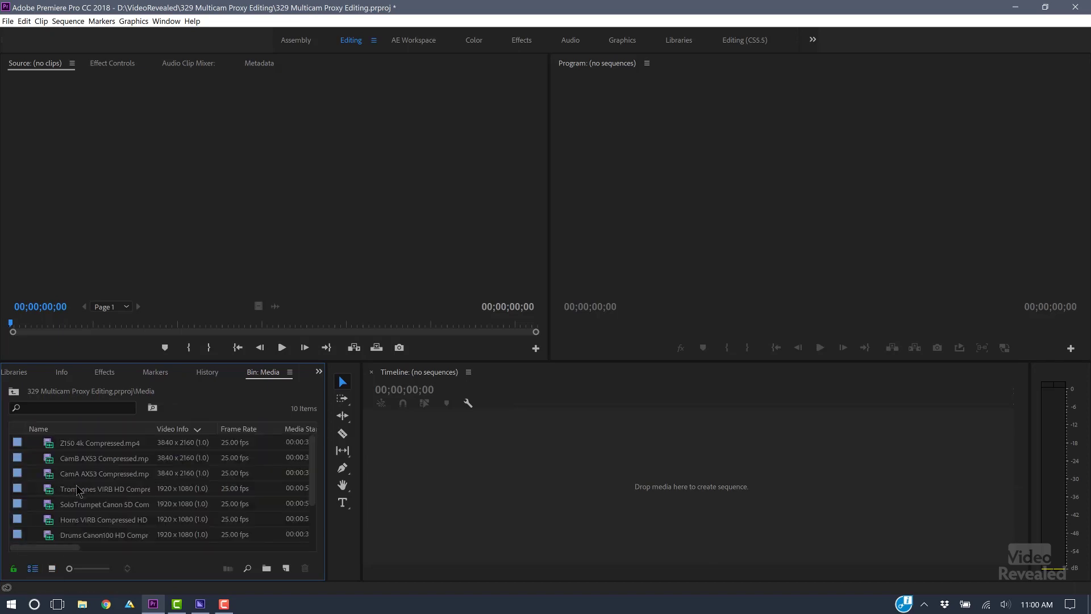
key(grave)
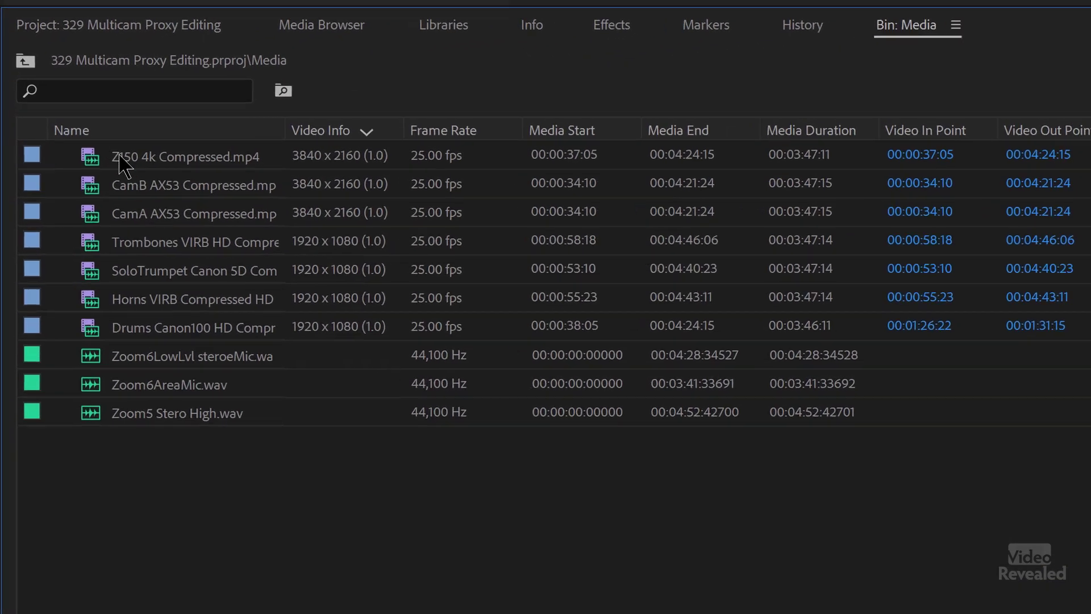
Review the camera clips and the three Zoom audio recordings in the Media bin, leaving nothing selected.
click(132, 167)
click(147, 345)
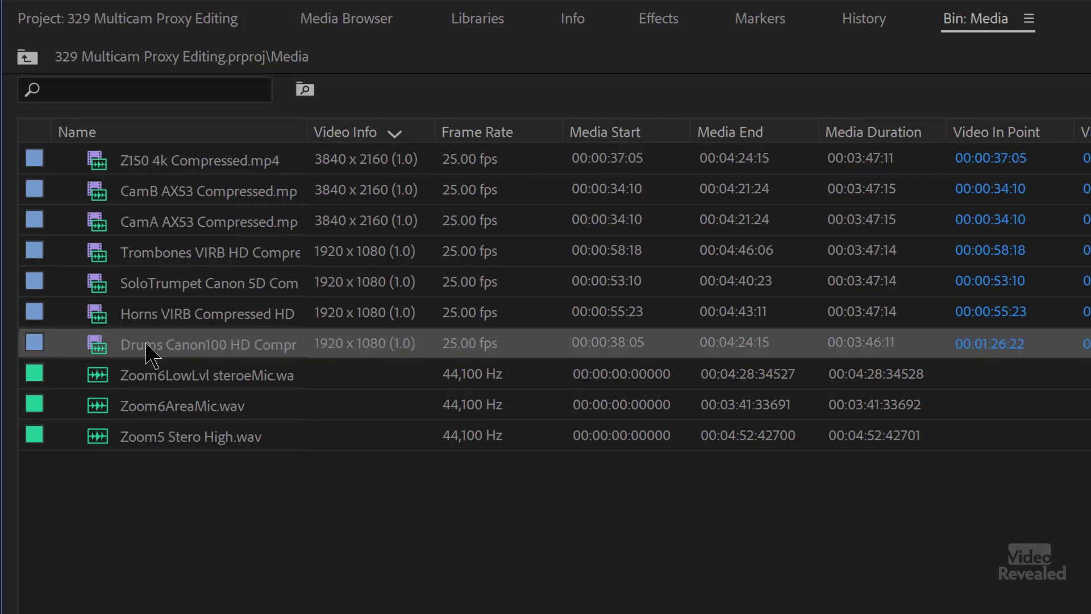
click(154, 379)
click(161, 405)
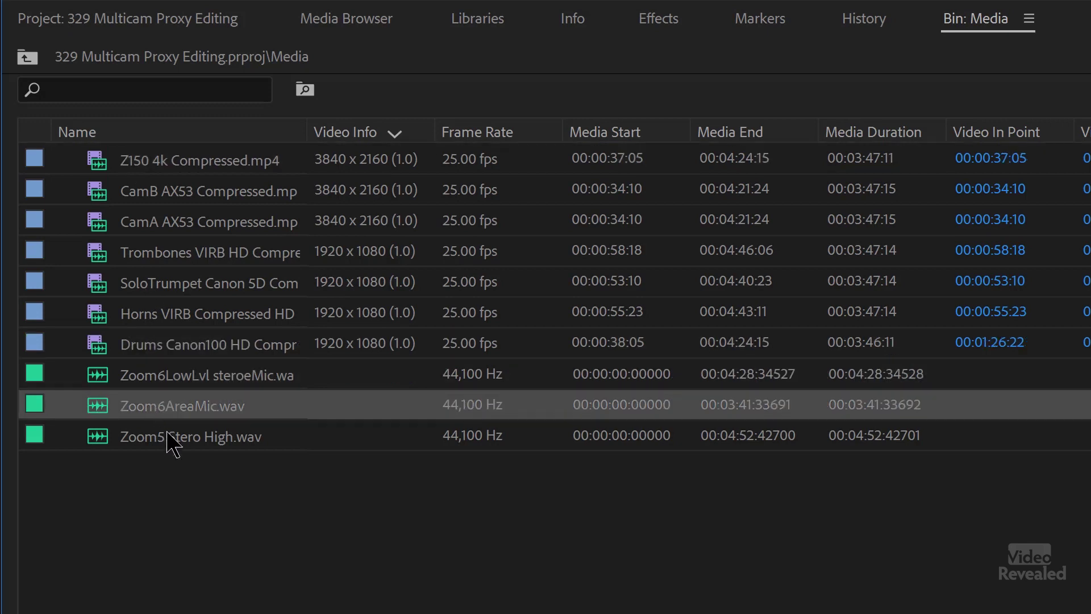
click(169, 439)
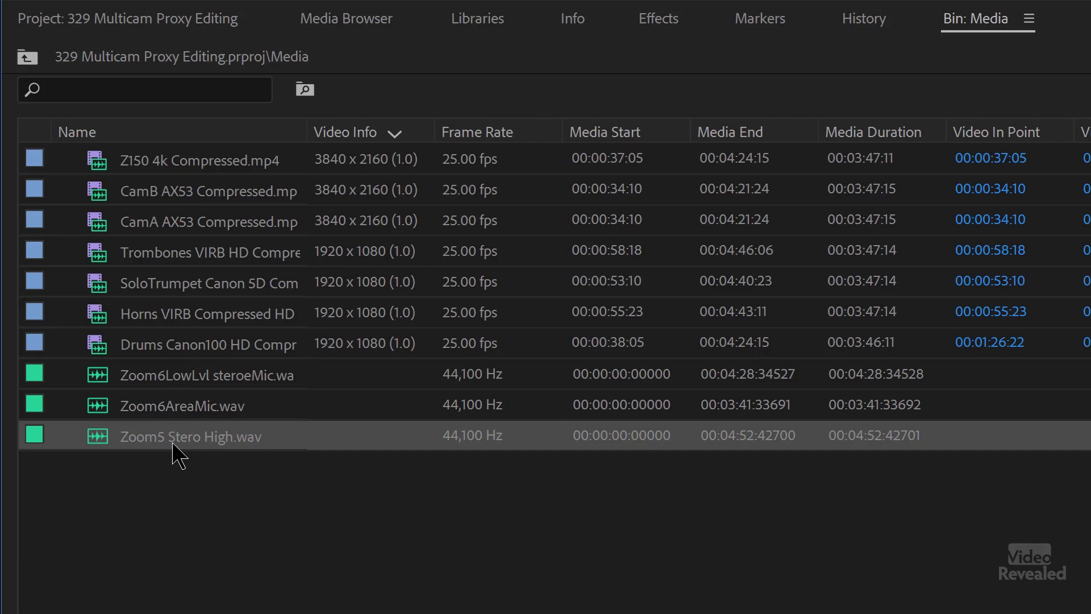
click(244, 541)
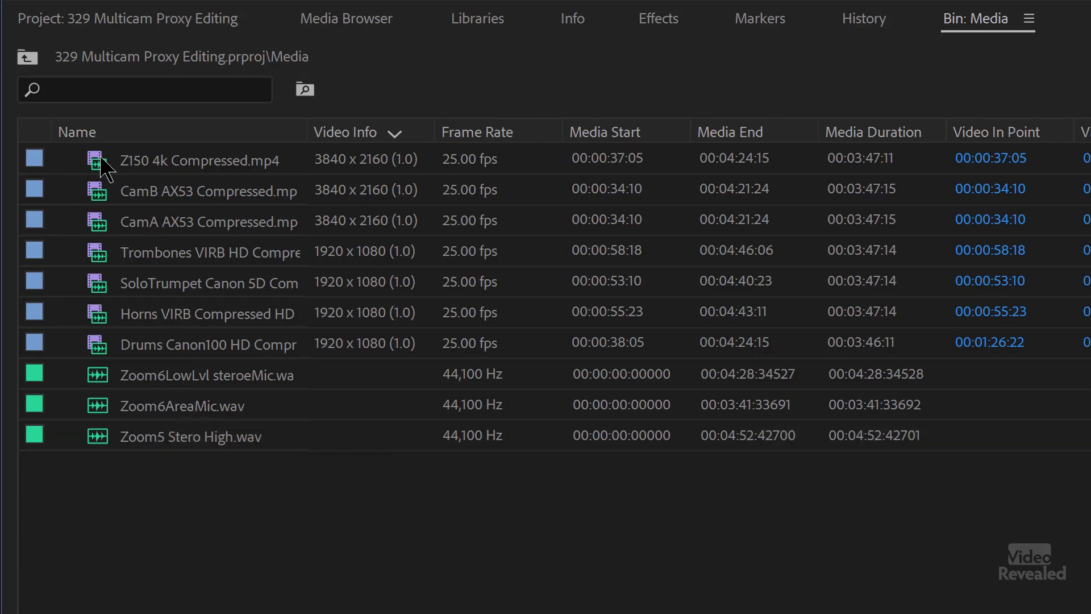
Create a multi-camera source sequence named Multicam Original from all clips in the bin, synchronized by audio on track channel 1.
click(105, 167)
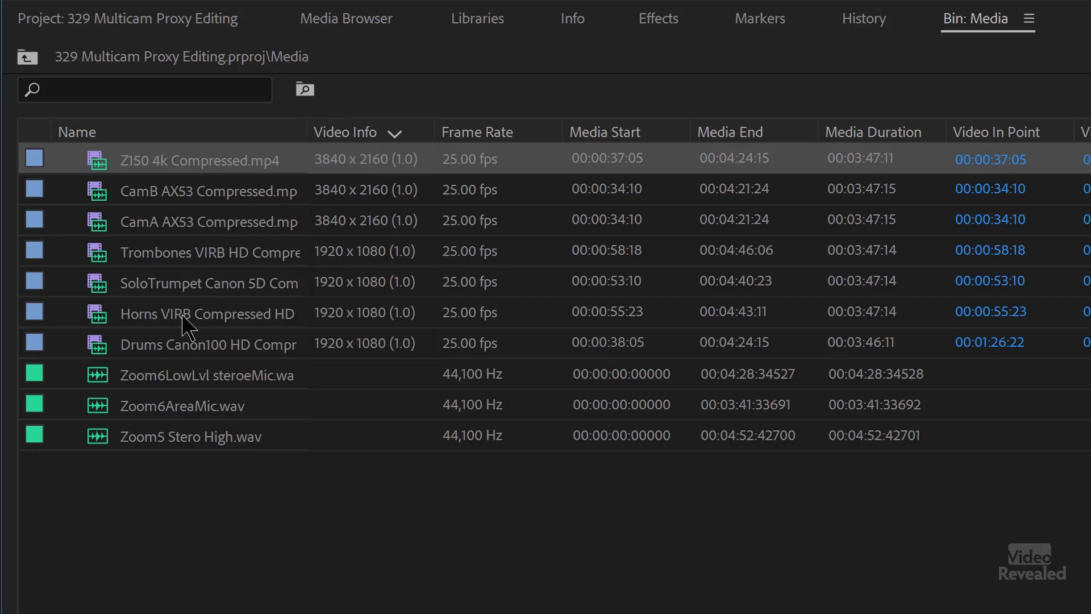
shift+click(126, 449)
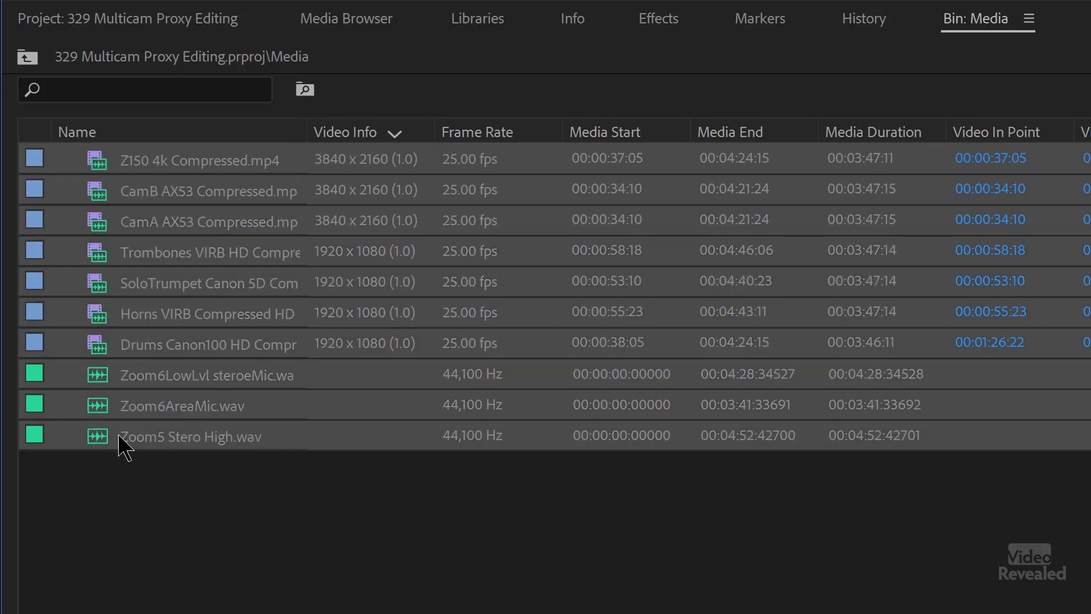
right_click(143, 163)
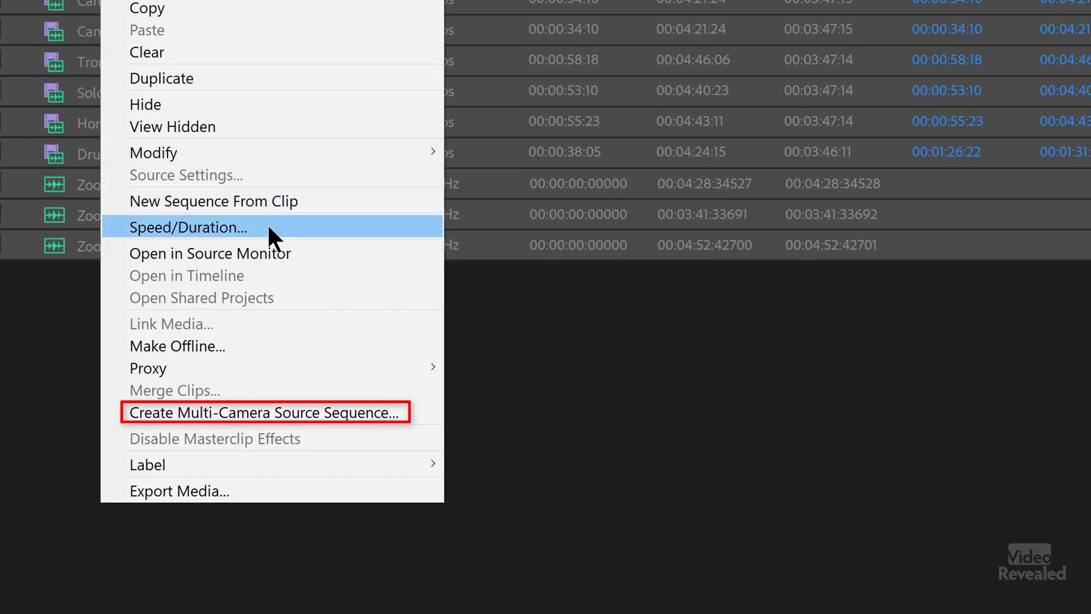
click(285, 411)
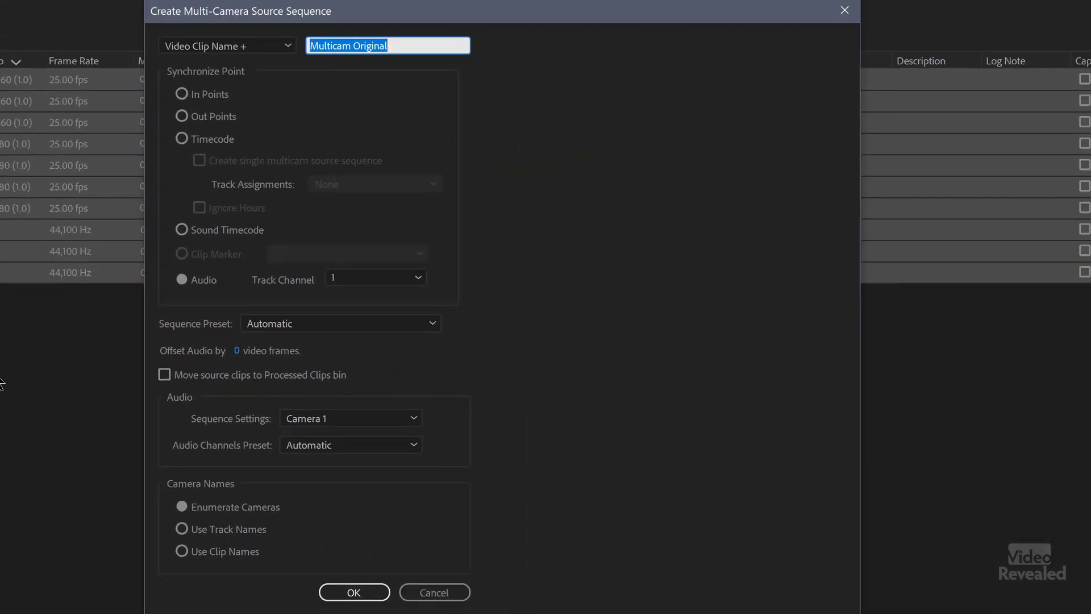
click(372, 45)
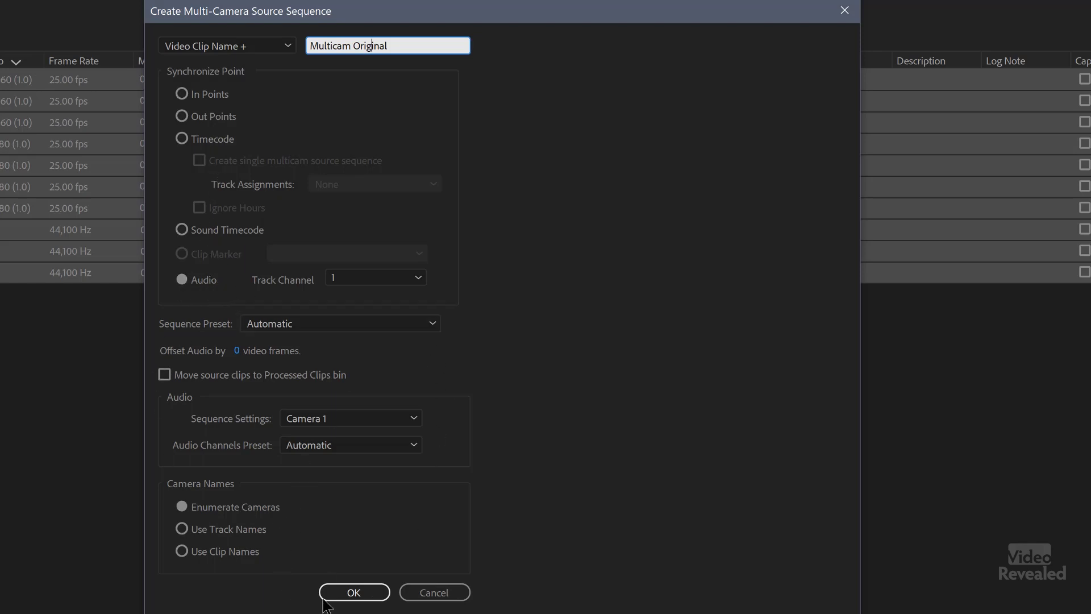
click(344, 596)
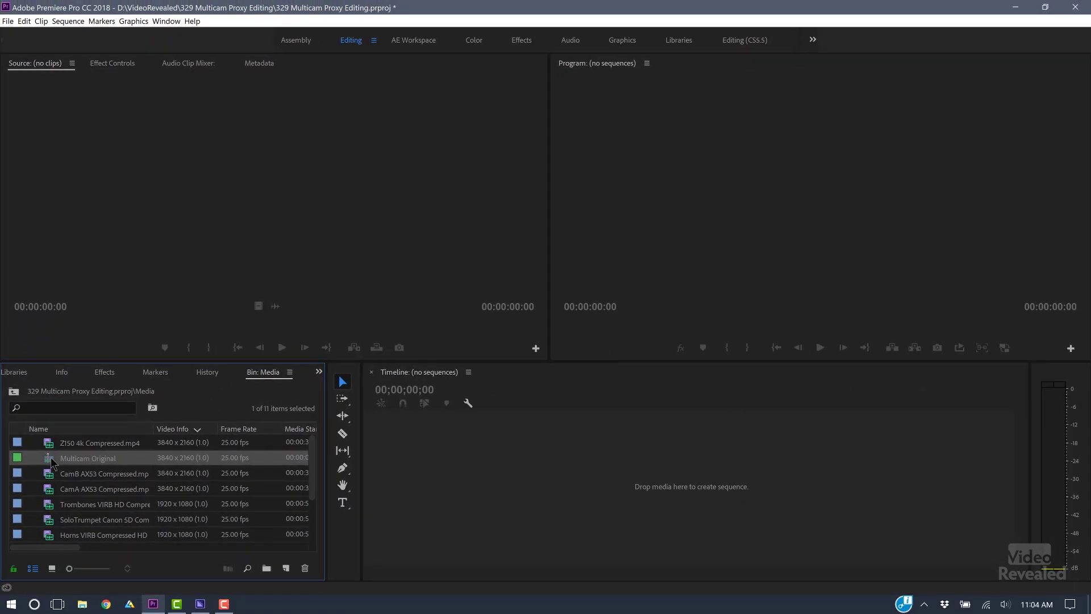
Open Multicam Original in the Source Monitor and scrub through its camera views to about 00:01:34:11.
double_click(51, 462)
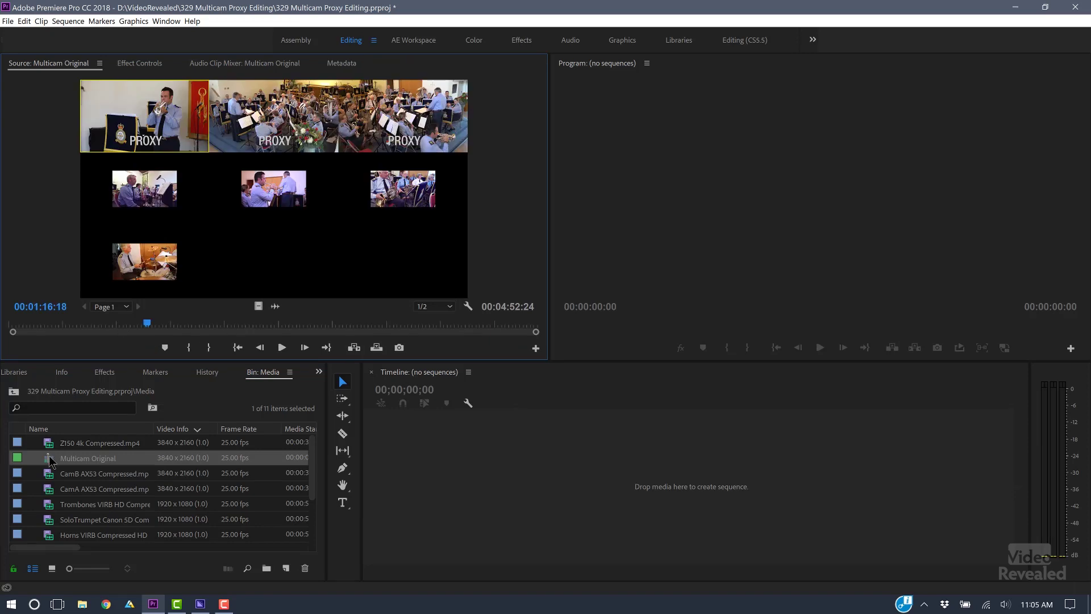
drag(78, 326, 177, 341)
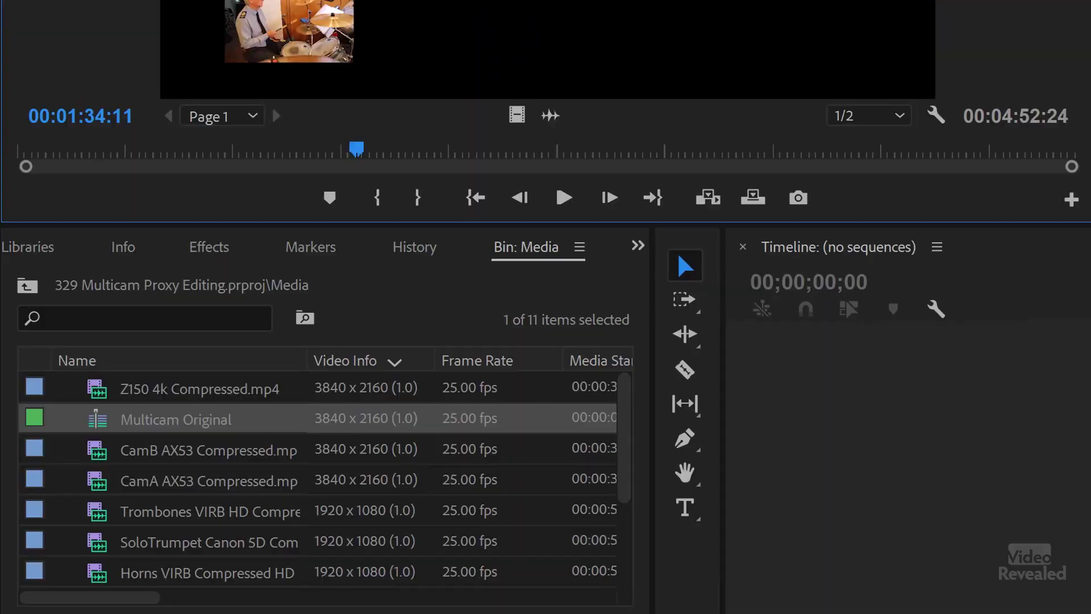
Open Multicam Original in the timeline and inspect its stacked tracks in an enlarged view before restoring the layout.
right_click(96, 417)
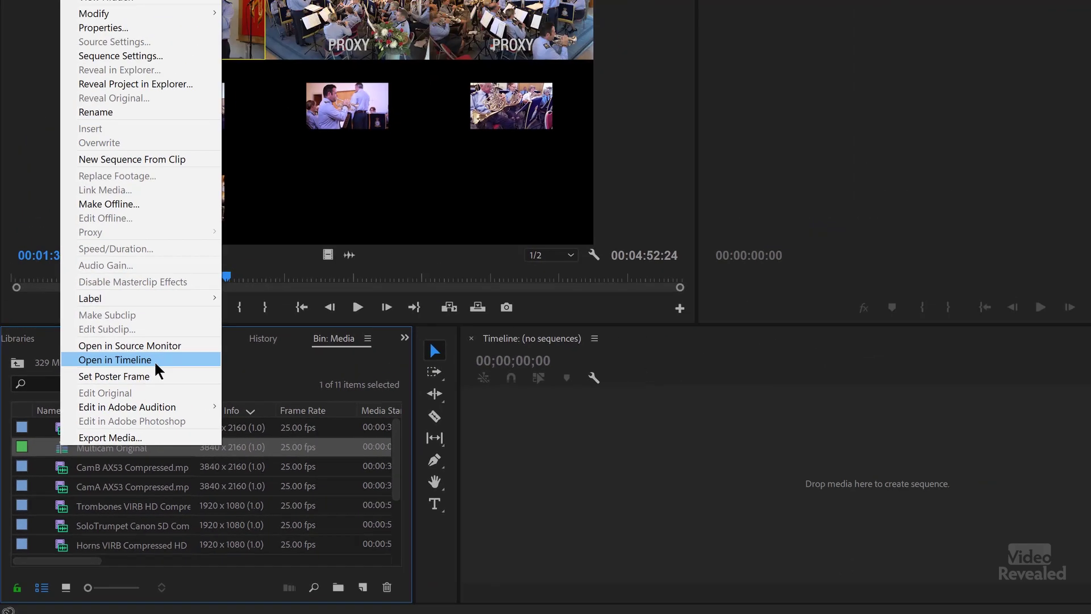
click(240, 284)
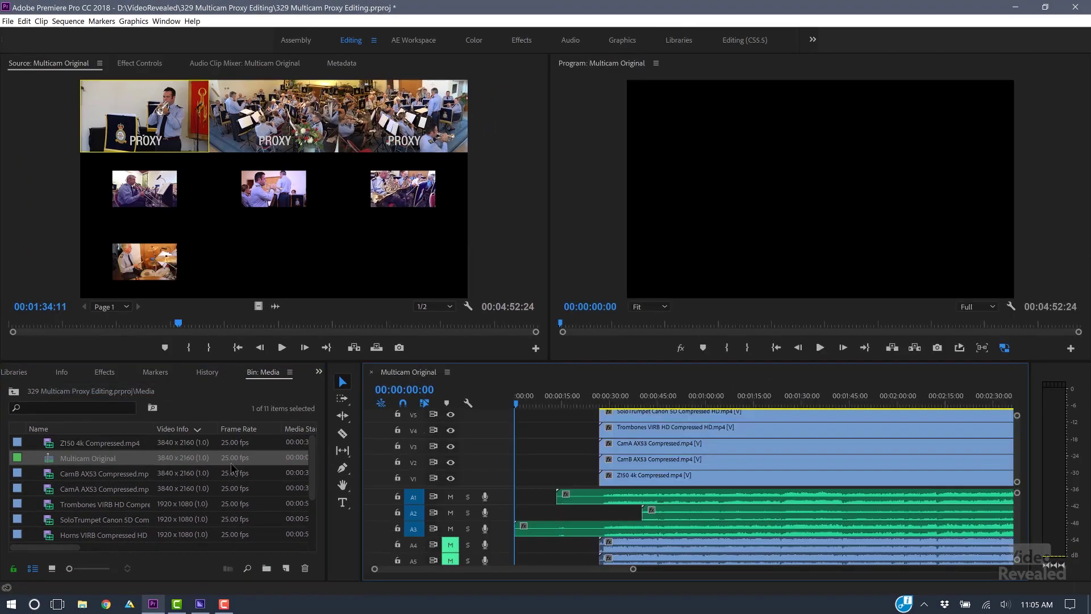
key(grave)
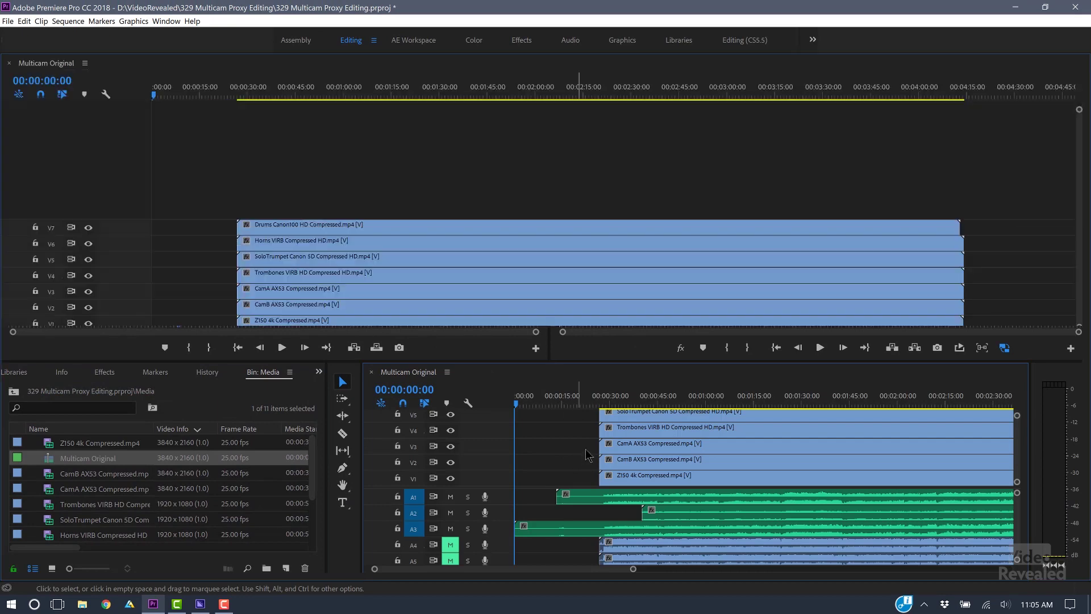
key(grave)
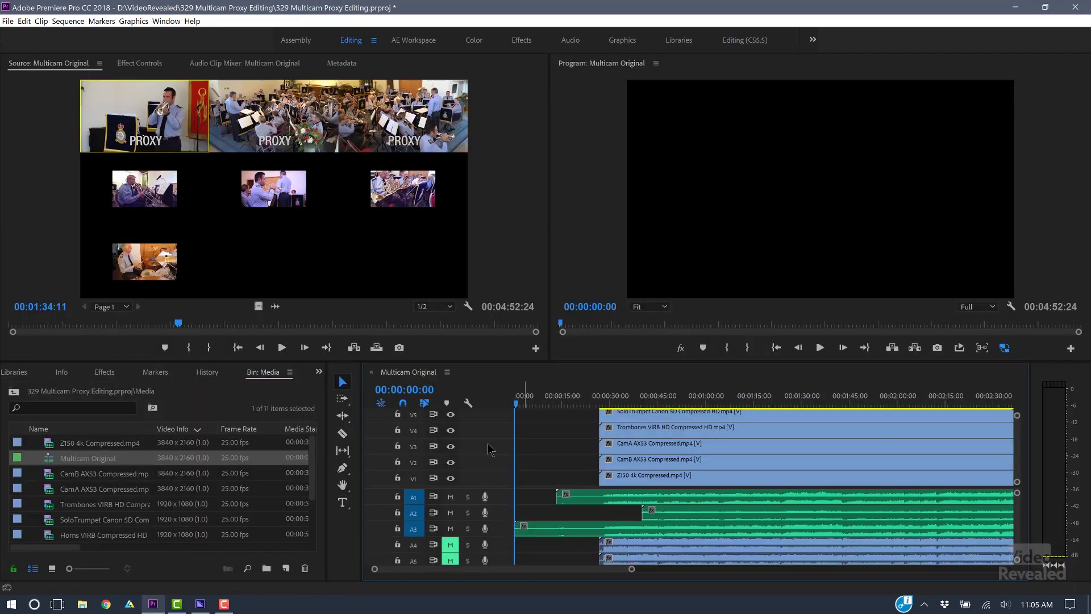
Shrink the timeline track heights to fit all video tracks and place the playhead at 00:00:43:05.
scroll(488, 479, down, 2)
scroll(485, 514, down, 2)
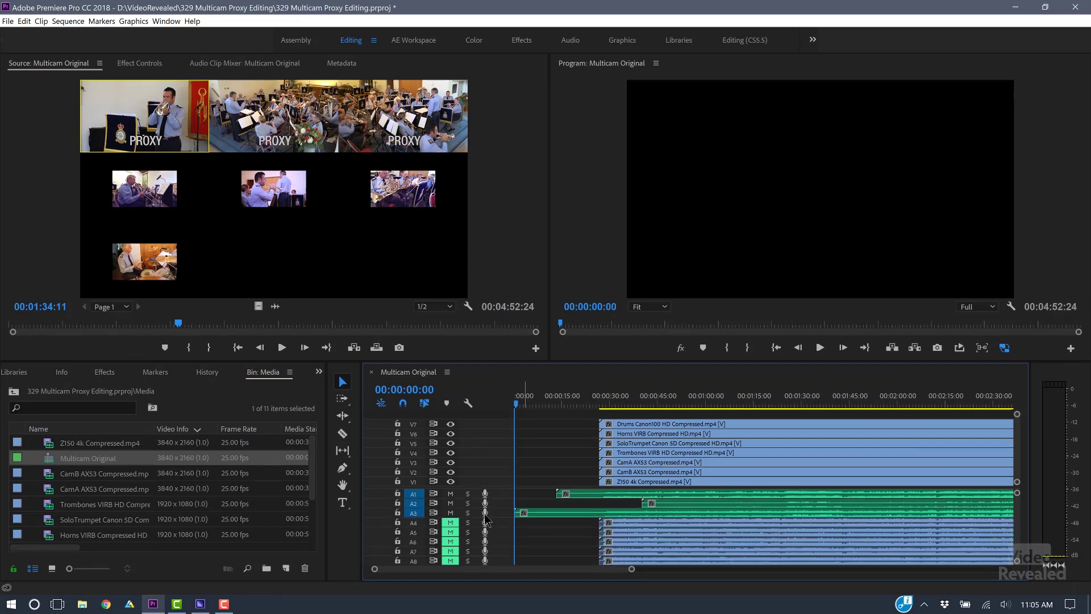
click(653, 404)
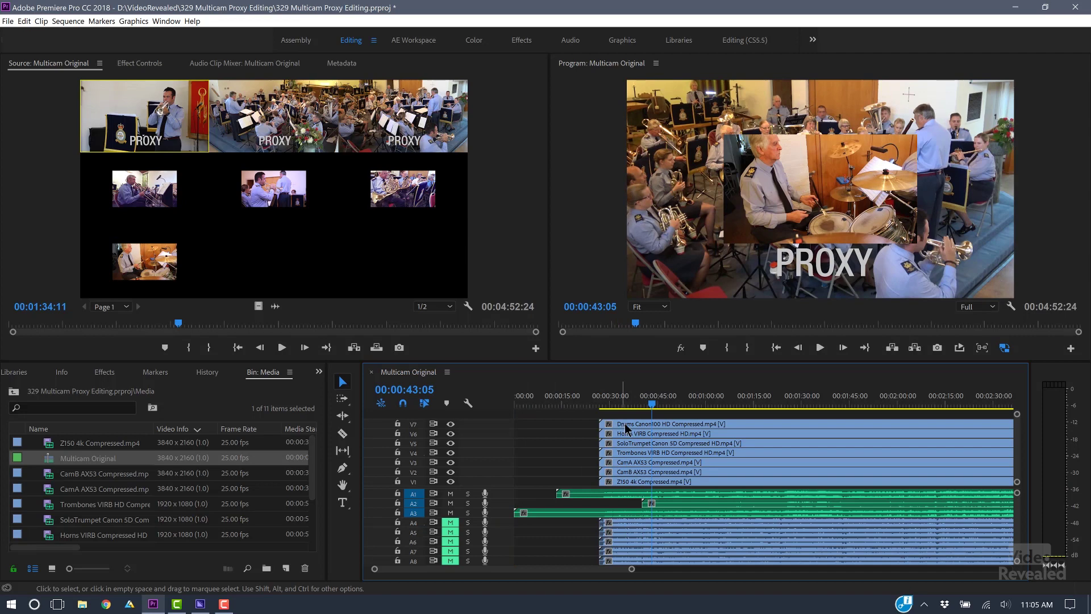
Hide video tracks V7 down to V1 one by one to examine each camera angle.
click(451, 425)
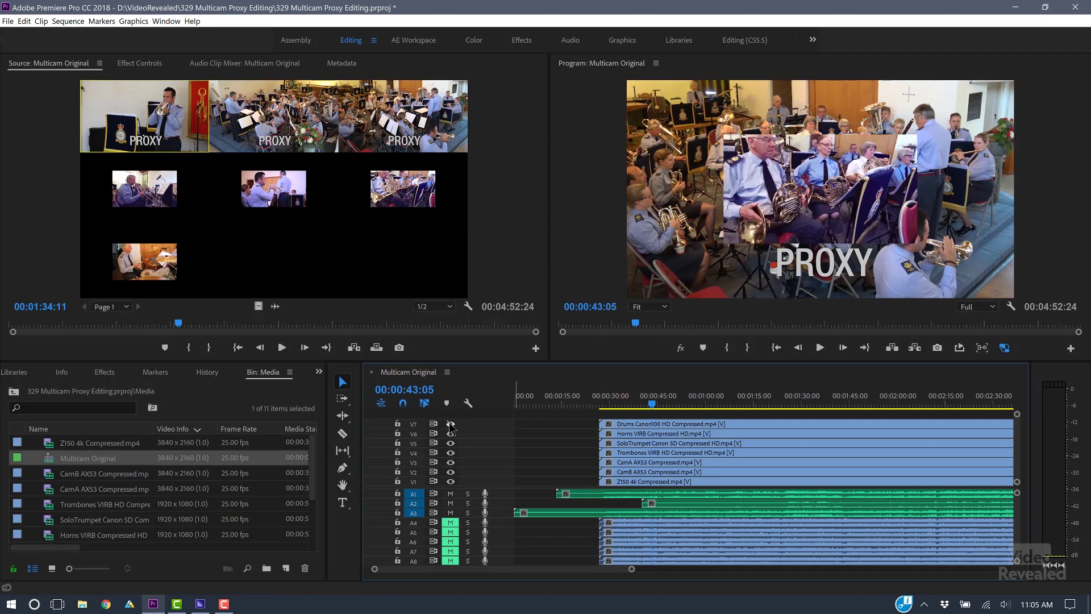
click(450, 435)
click(451, 443)
click(450, 452)
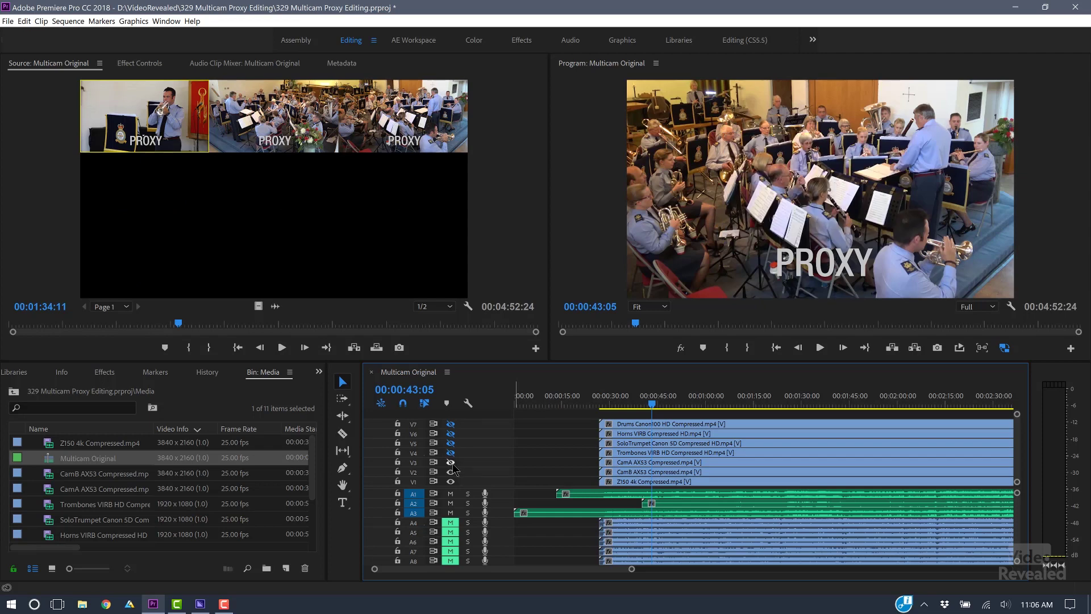
click(450, 463)
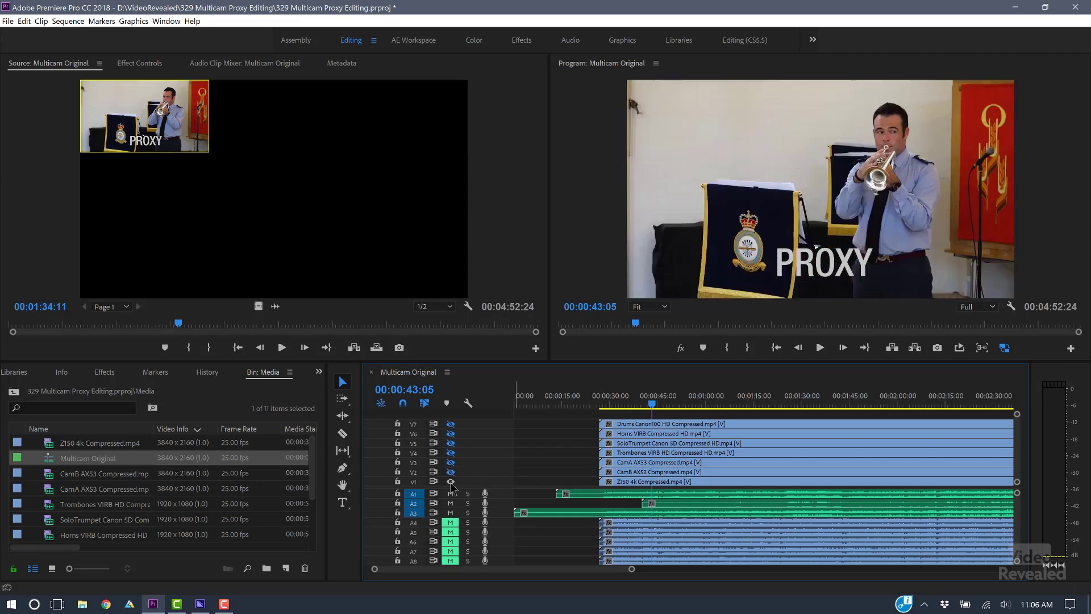
click(450, 482)
Turn the output of all hidden video tracks back on and close the Multicam Original timeline.
click(450, 443)
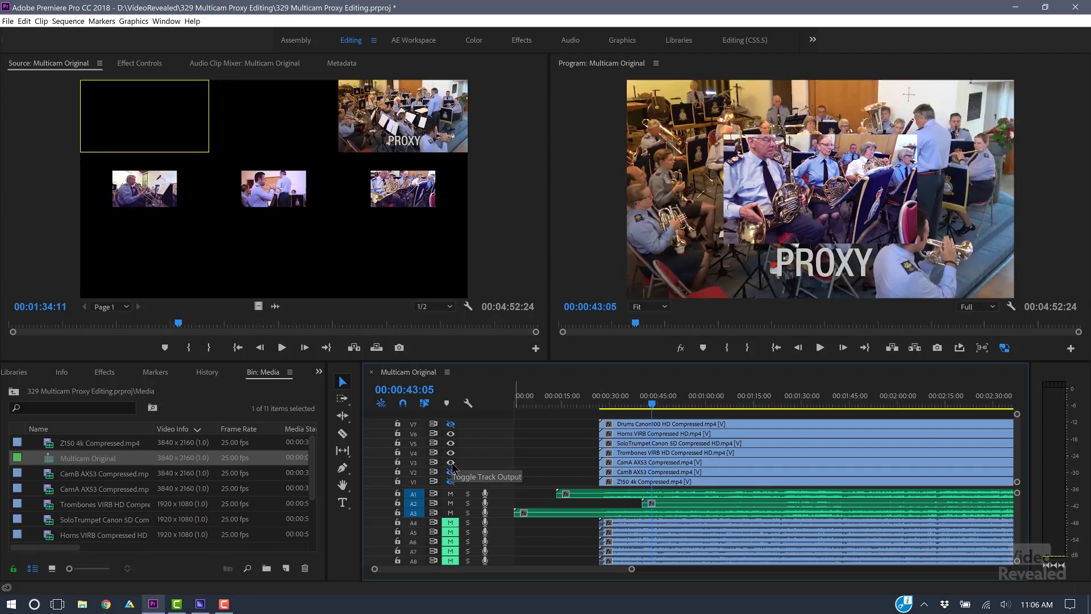
click(451, 481)
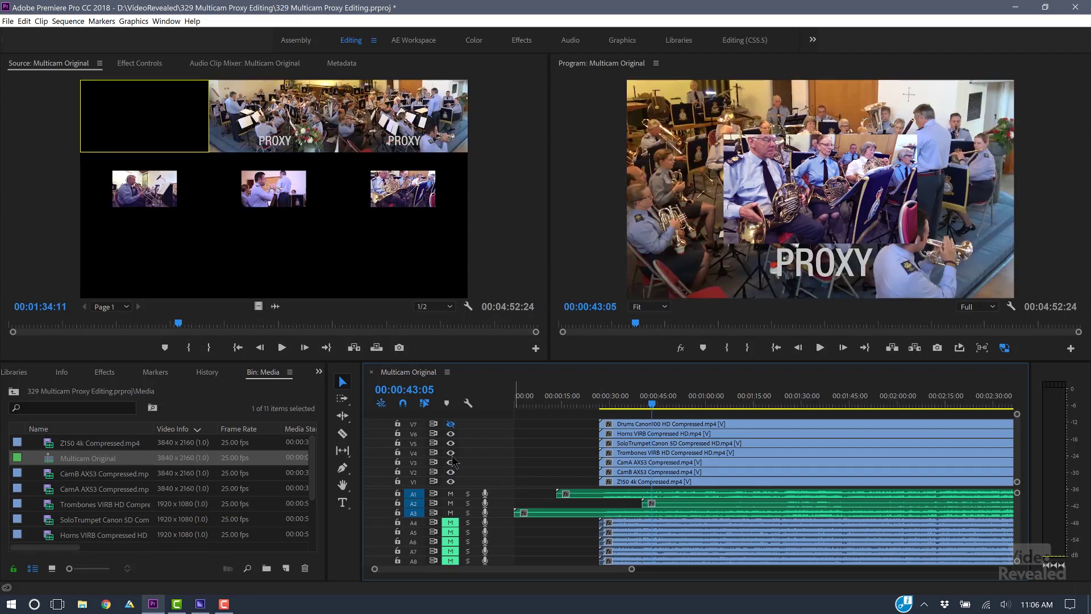
click(451, 424)
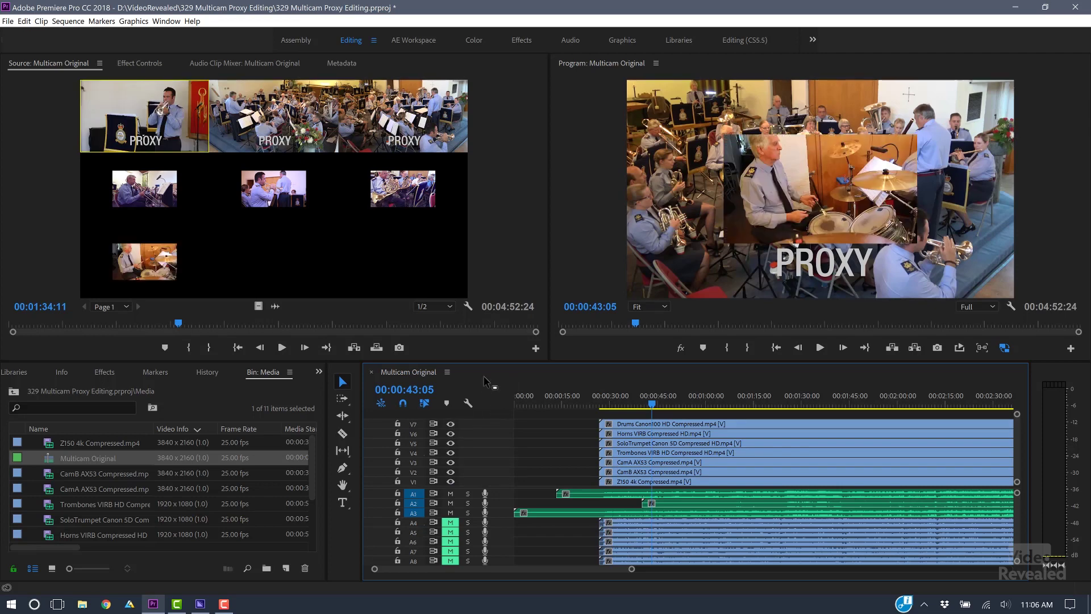
click(372, 372)
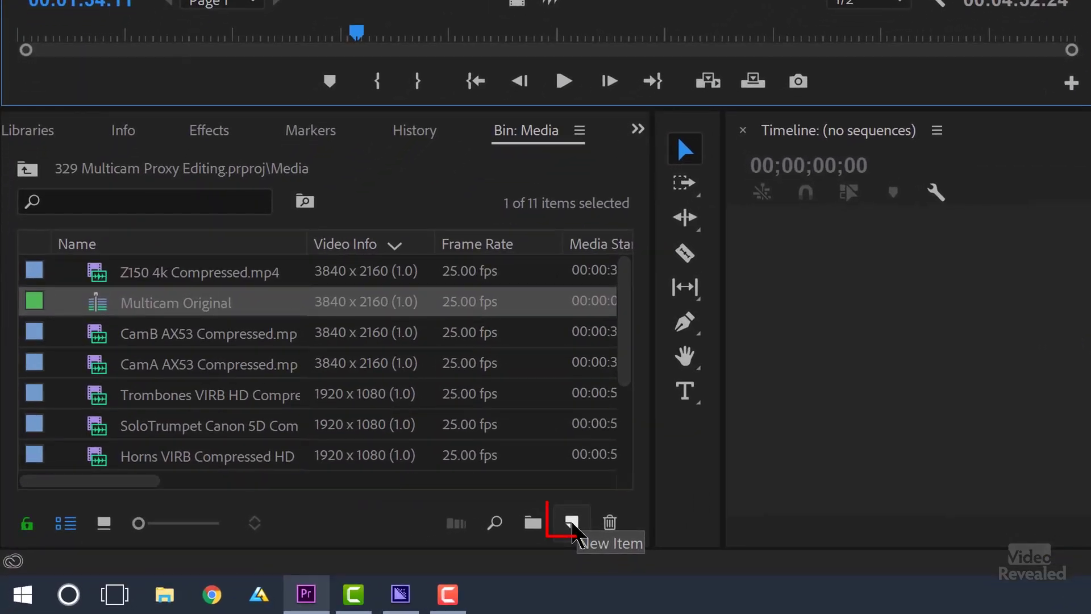
Create a sequence named Multicam Master HD with the DSLR 1080p25 preset and place Multicam Original at its start.
click(286, 569)
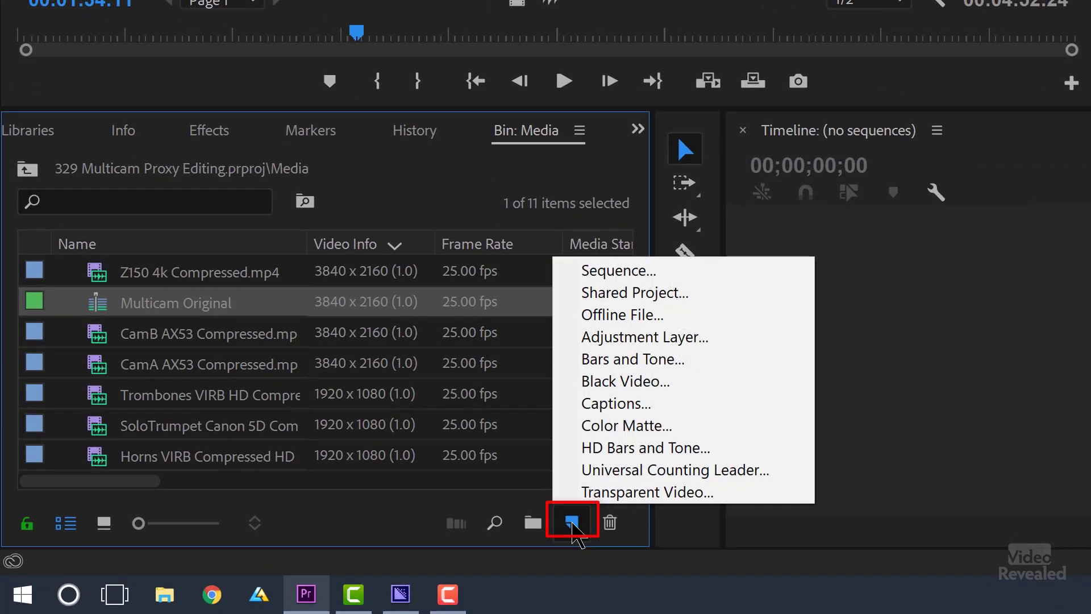
click(721, 272)
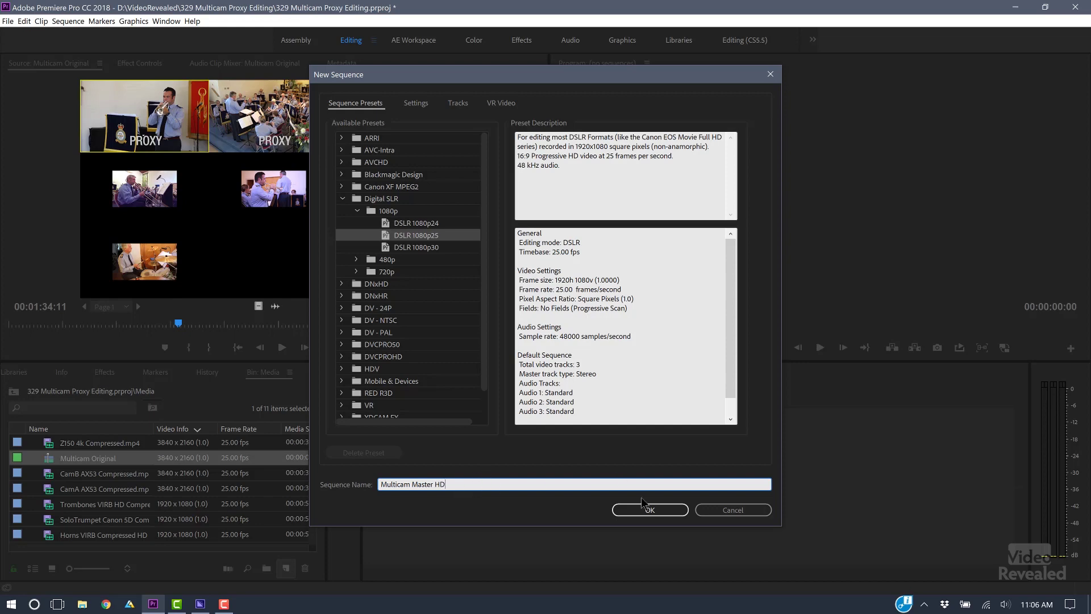
click(651, 513)
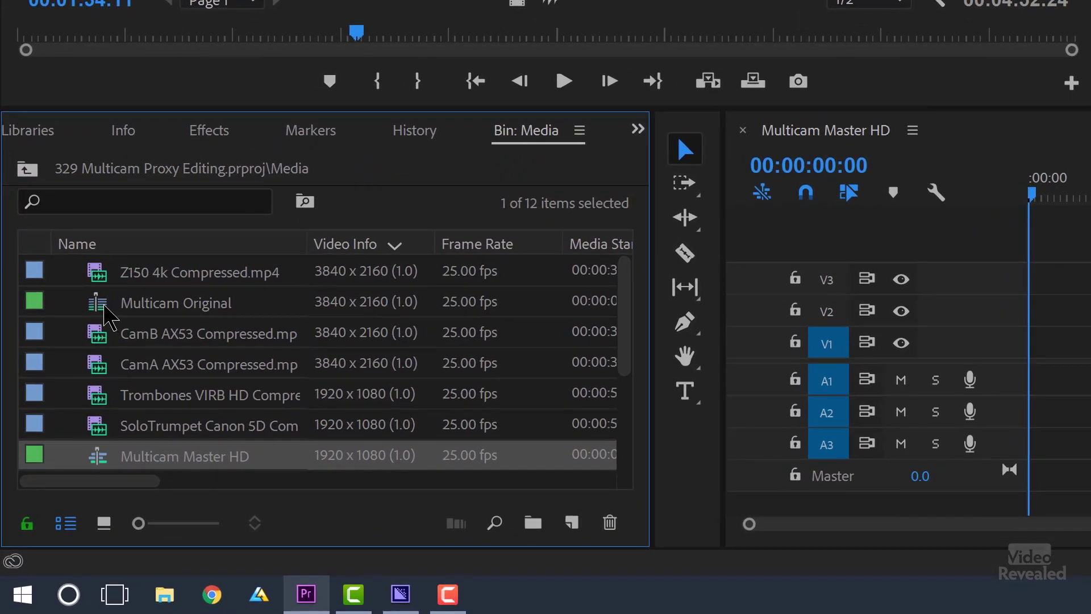
drag(76, 404, 310, 398)
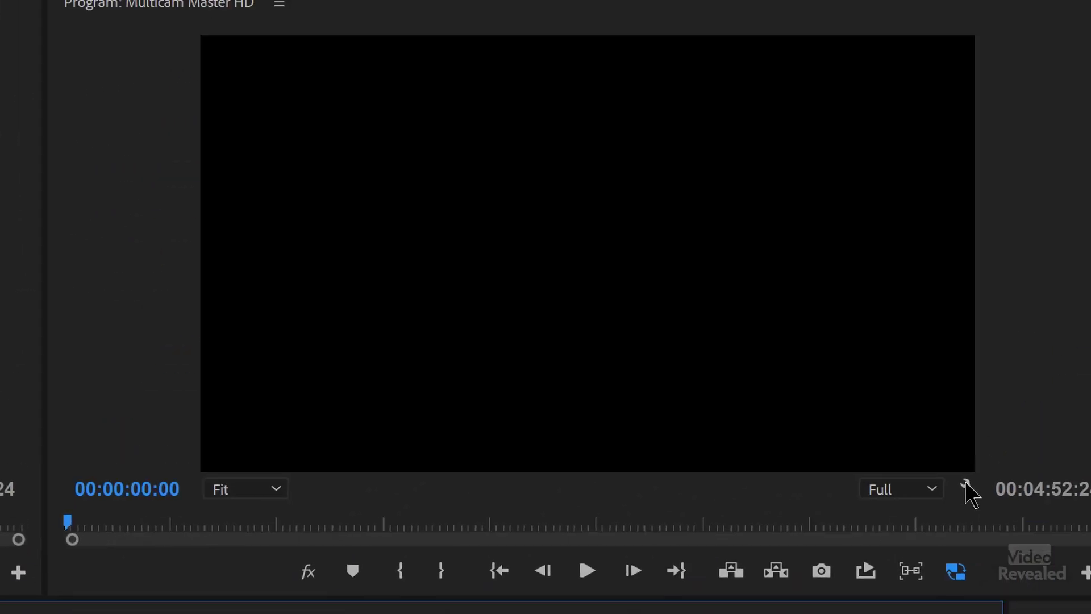
Switch the Program monitor to Multi-Camera view, place the playhead at 00:00:54:05 and widen the monitor.
click(932, 542)
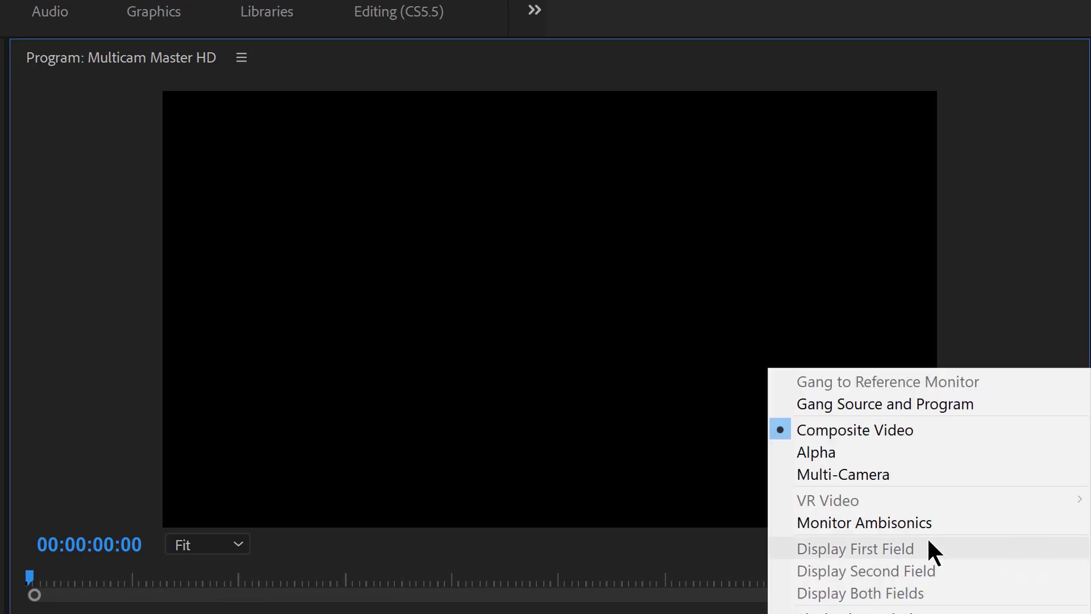
click(928, 479)
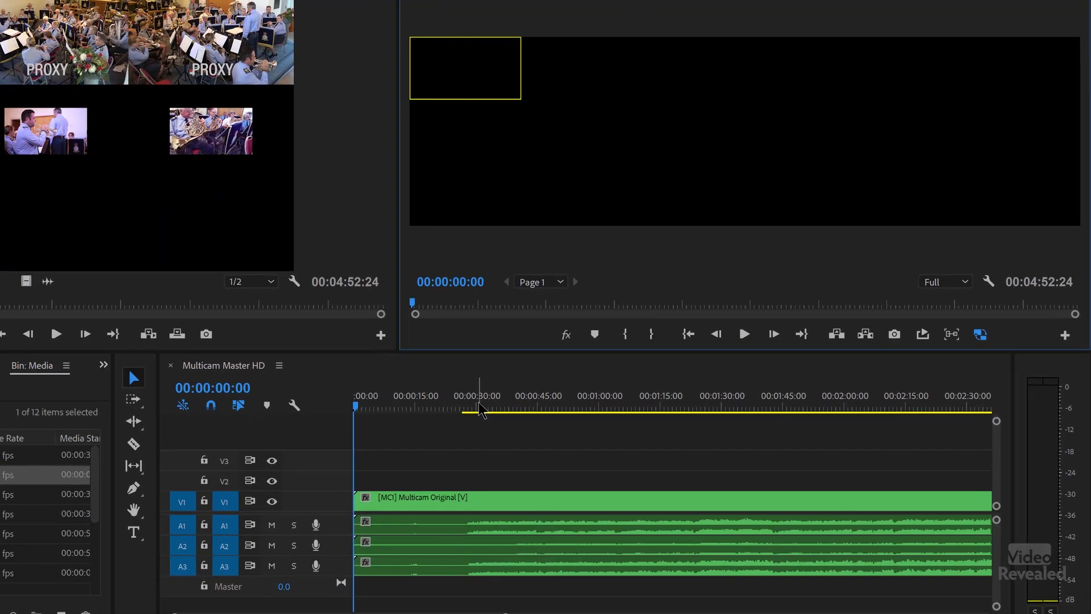
drag(479, 408, 574, 391)
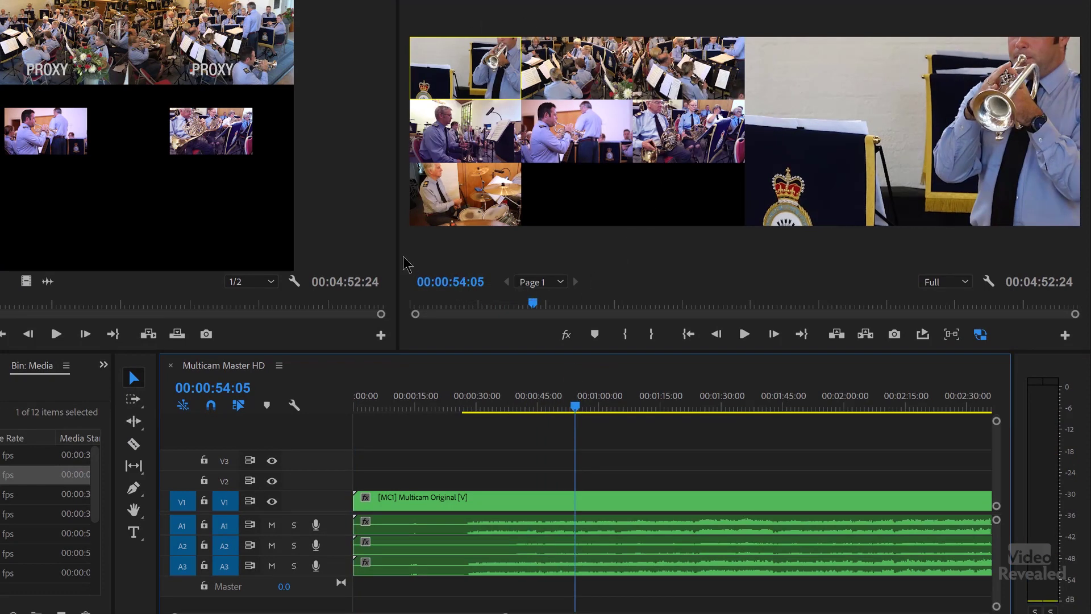
drag(398, 255, 224, 261)
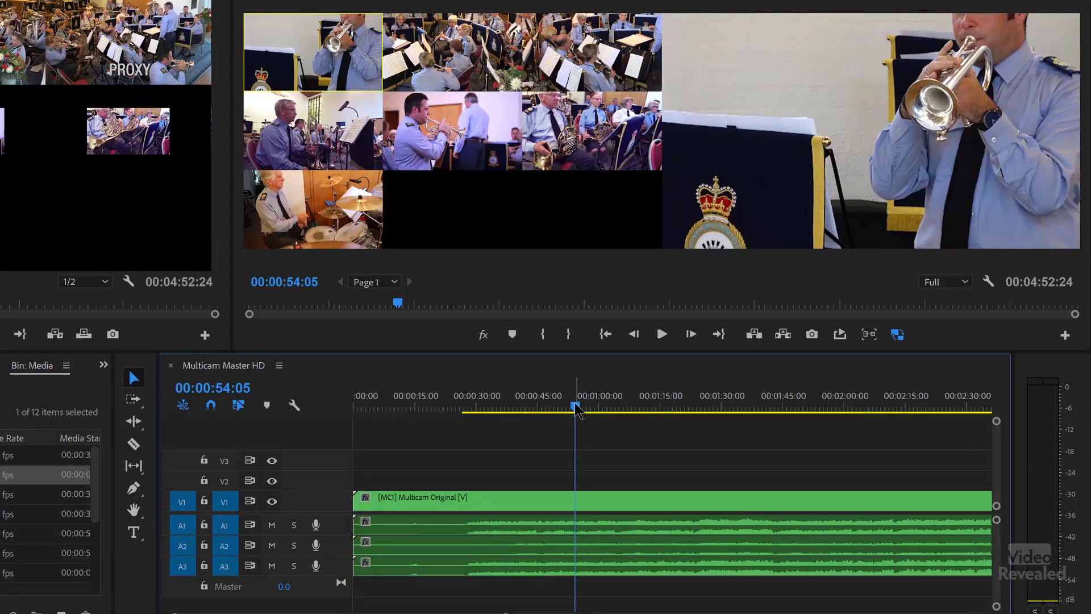
Play a short stretch of the sequence and preview cameras 2 through 7 one after another.
key(space)
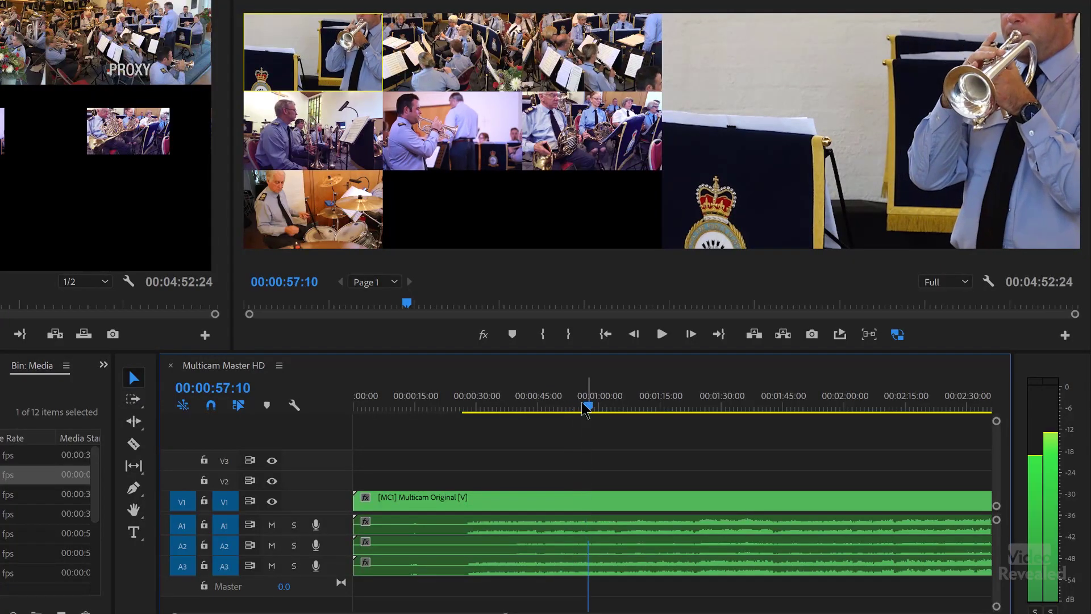
key(minus)
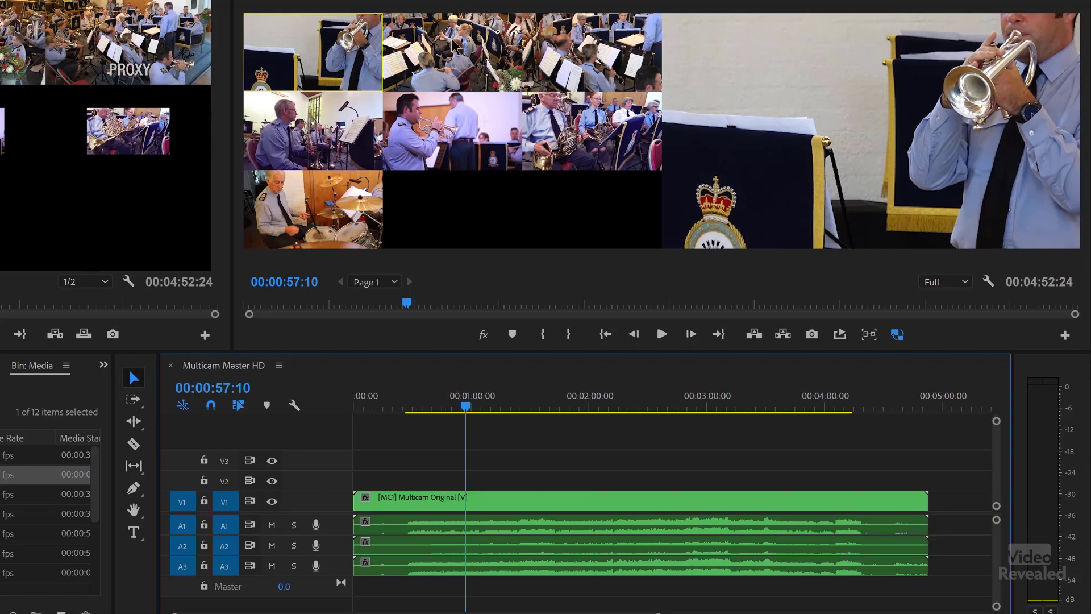
click(452, 50)
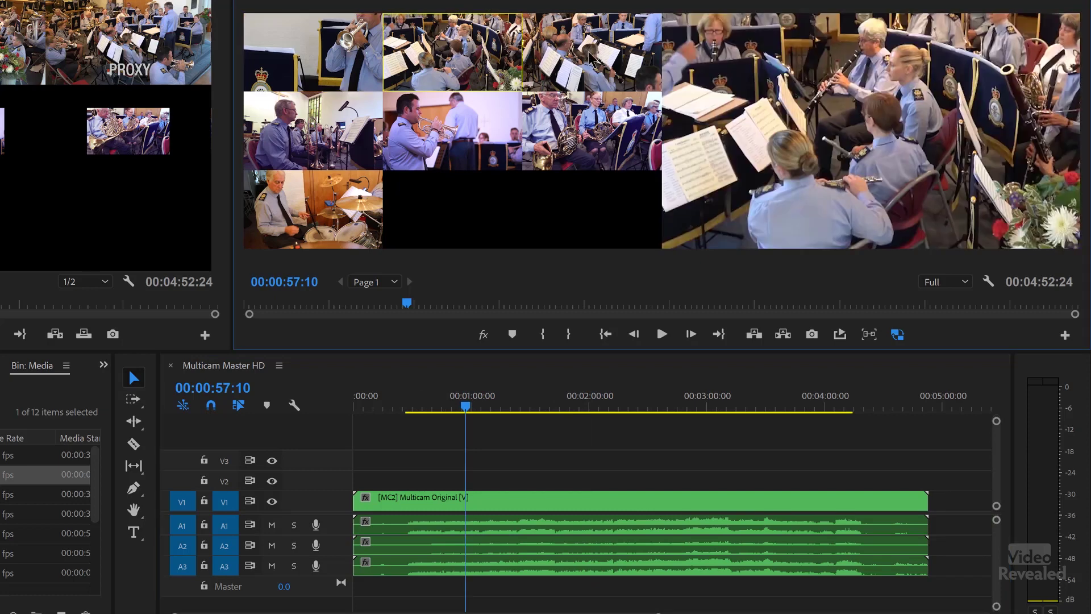
click(590, 54)
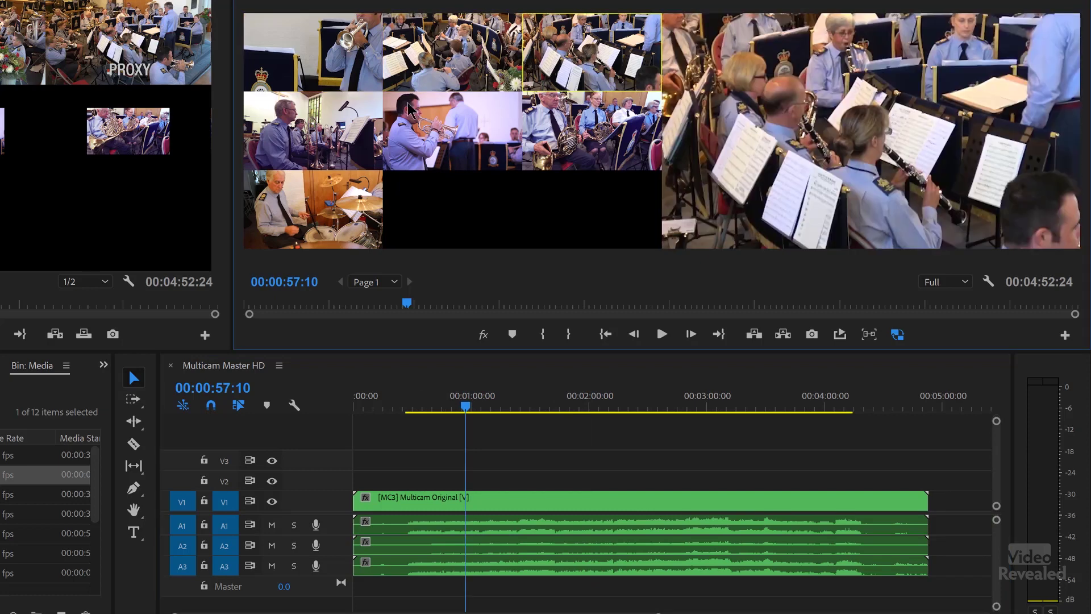
click(358, 134)
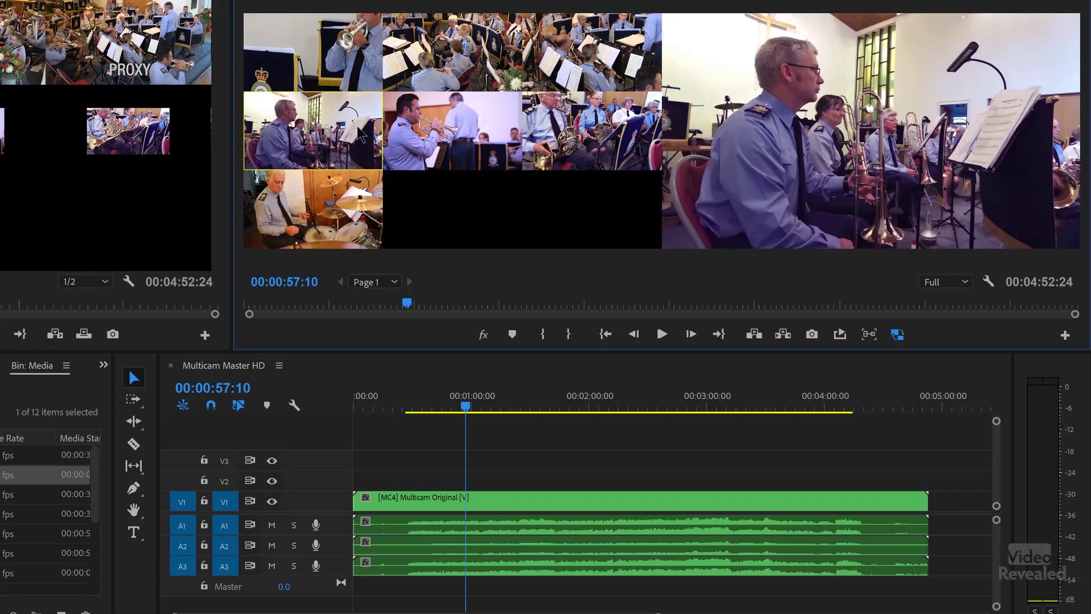
click(430, 135)
click(570, 135)
click(327, 210)
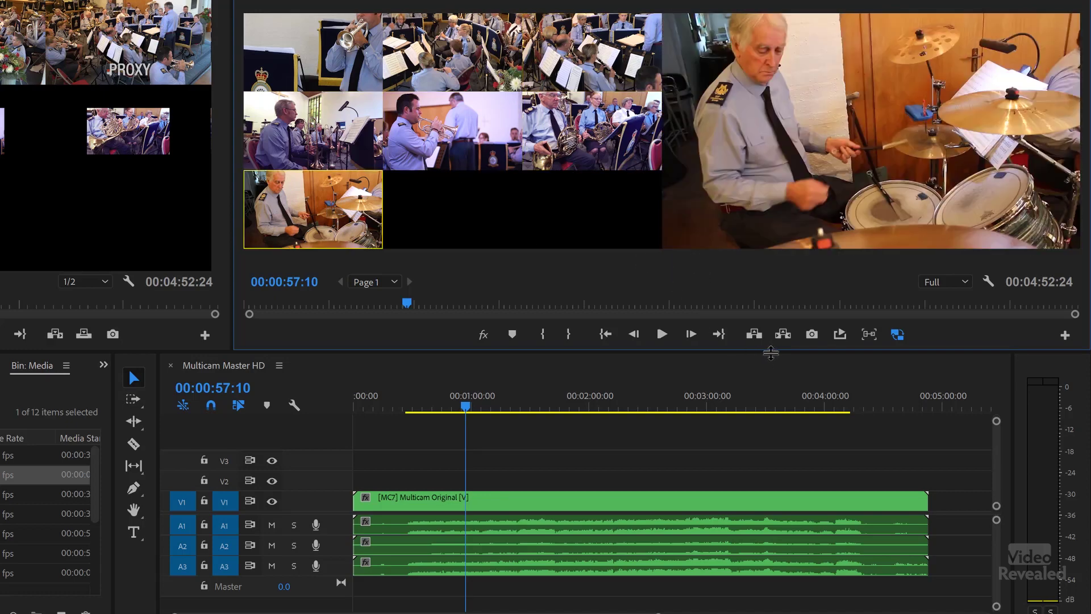
Reorder the multicam cameras so that the Drums Canon100 HD clip is camera 4, directly below CamA AX53.
click(988, 282)
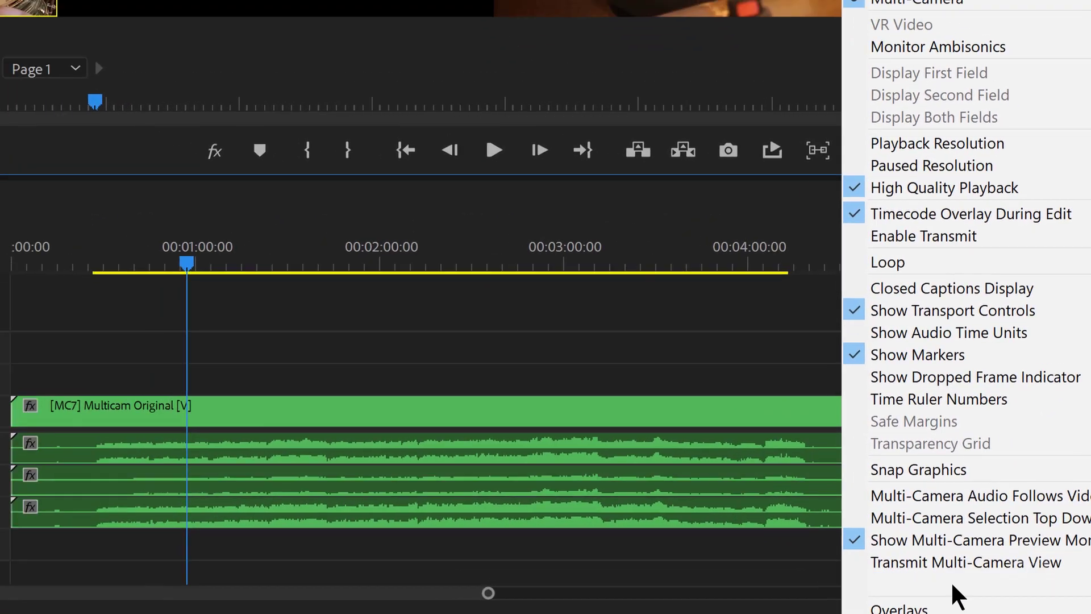
click(881, 551)
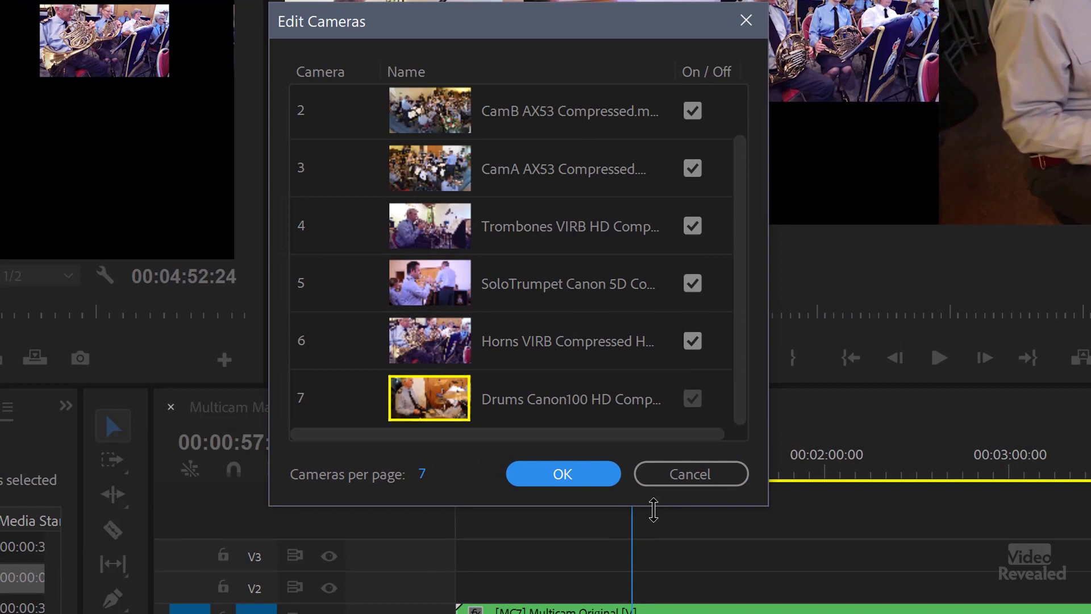
drag(653, 510, 653, 611)
drag(549, 463, 543, 254)
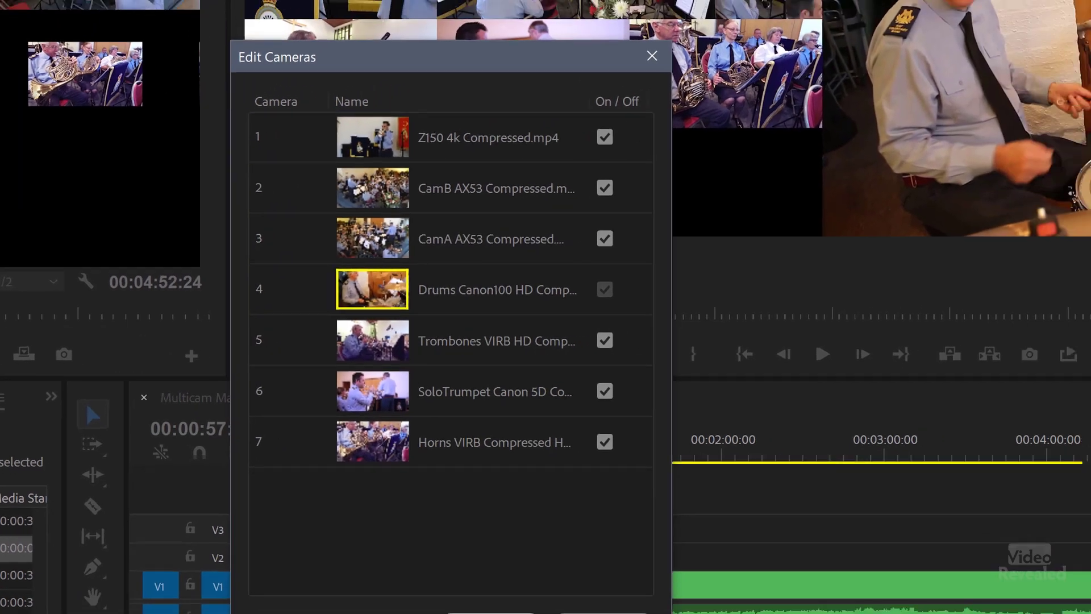
click(654, 610)
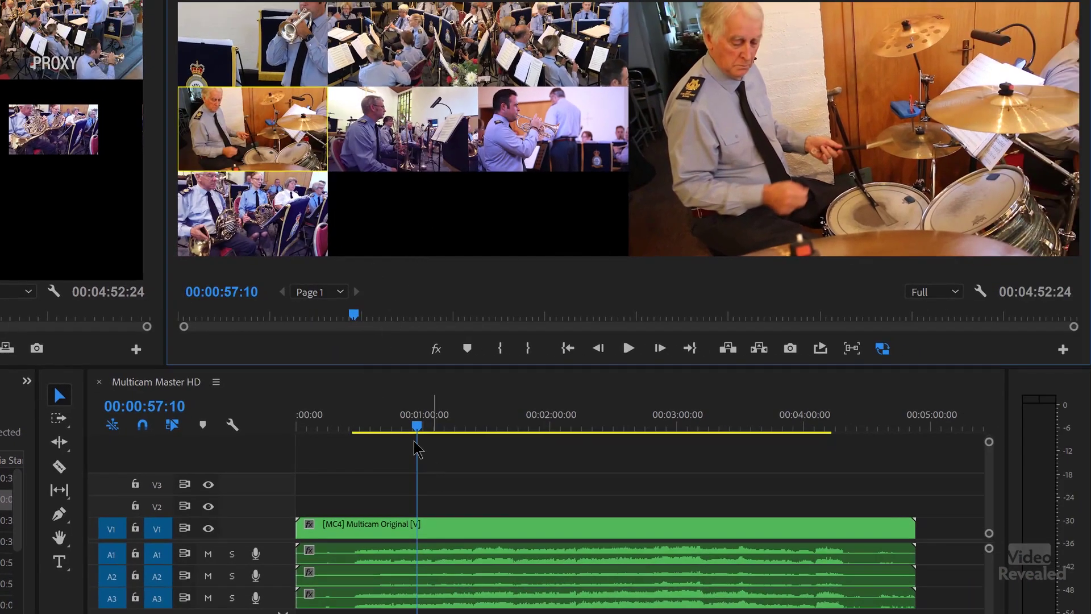
Place the playhead at 00:00:31:05 and set the Program monitor's playback resolution to 1/4.
drag(392, 425, 364, 427)
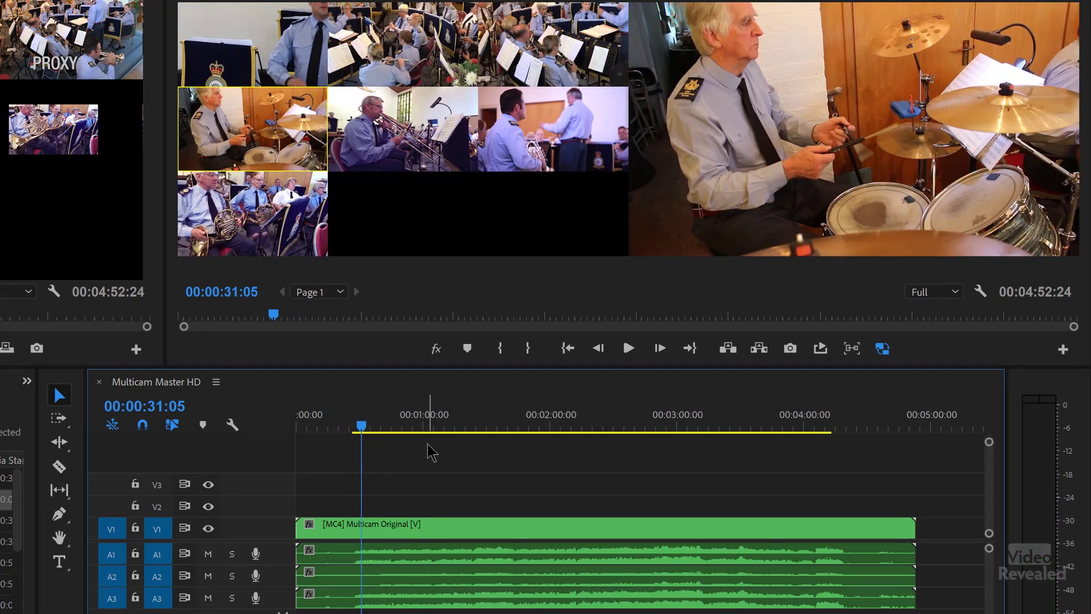
click(950, 294)
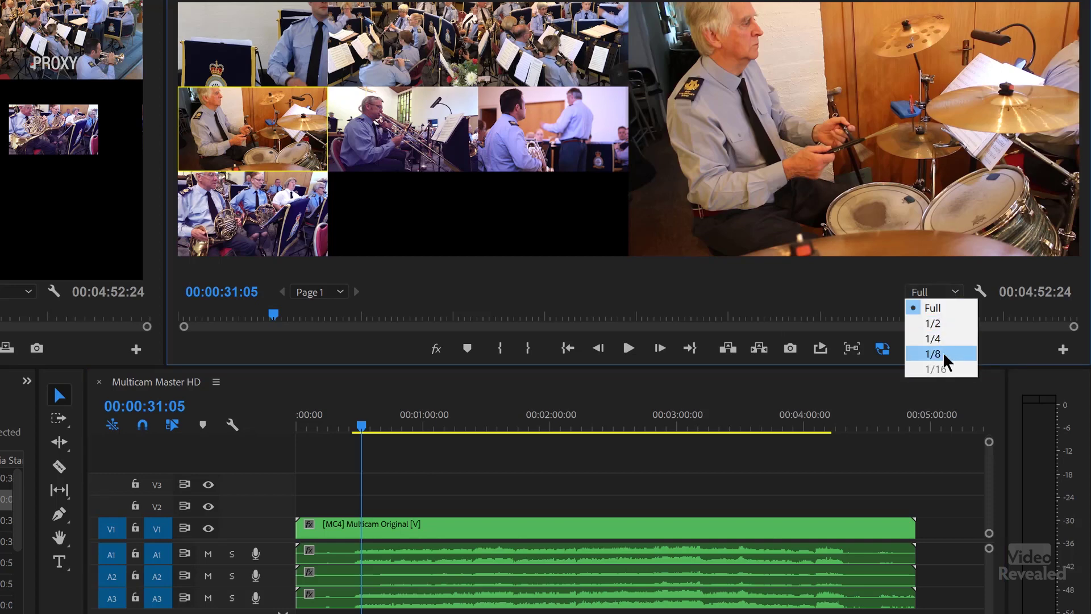
click(945, 341)
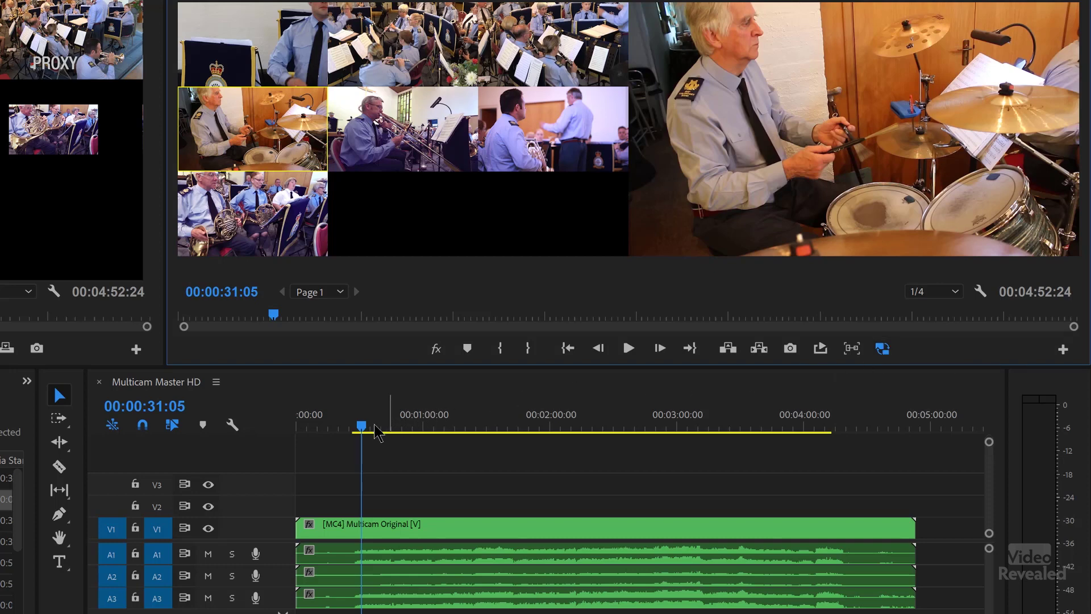
Make camera 2 the opening angle and start playback from 00:00:23:18.
click(407, 55)
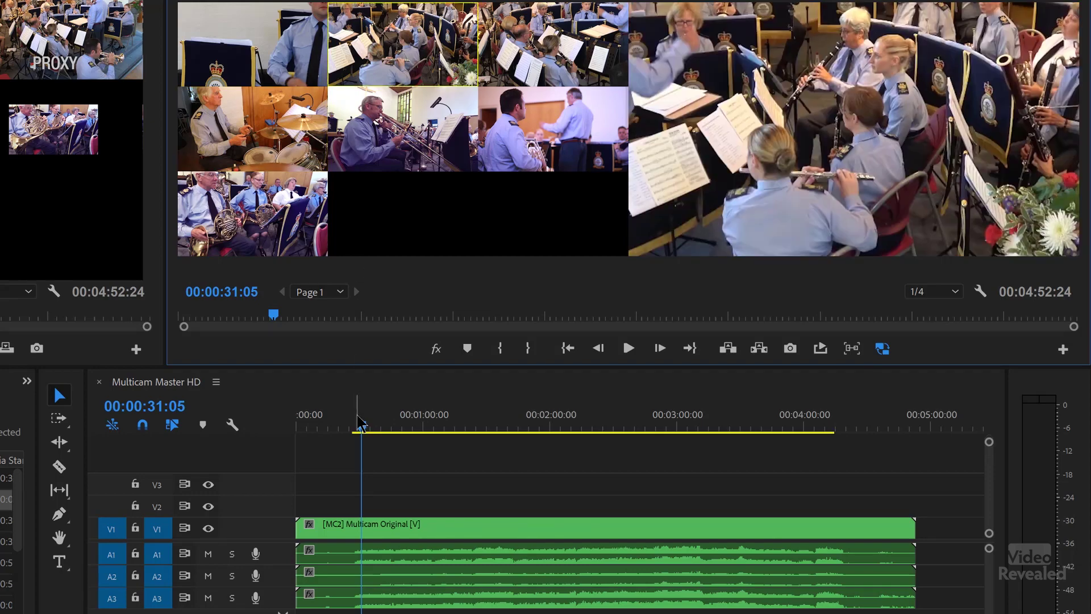
drag(359, 423, 347, 426)
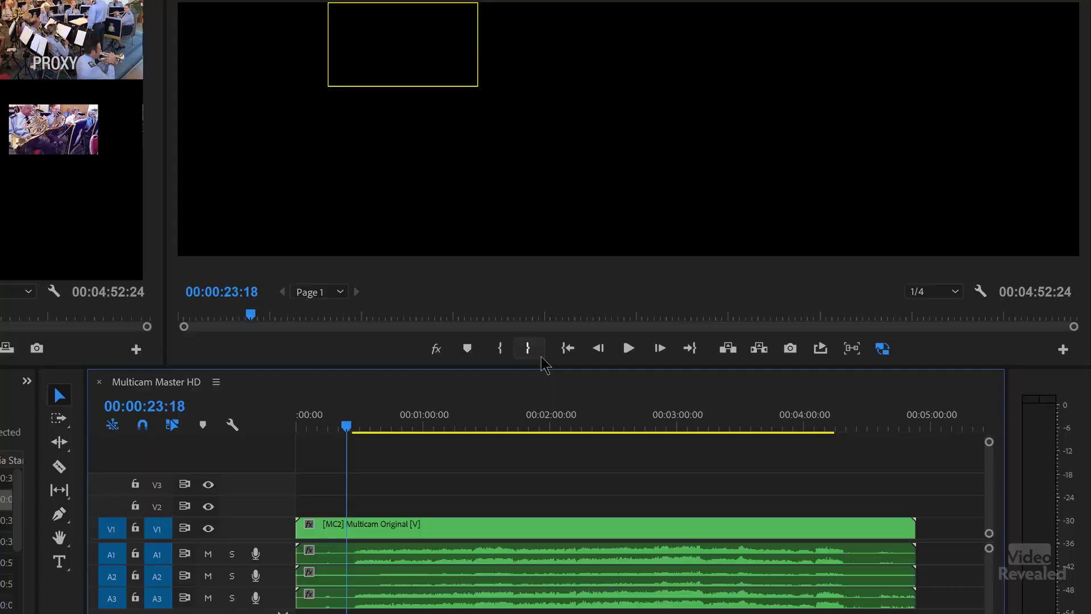
click(628, 348)
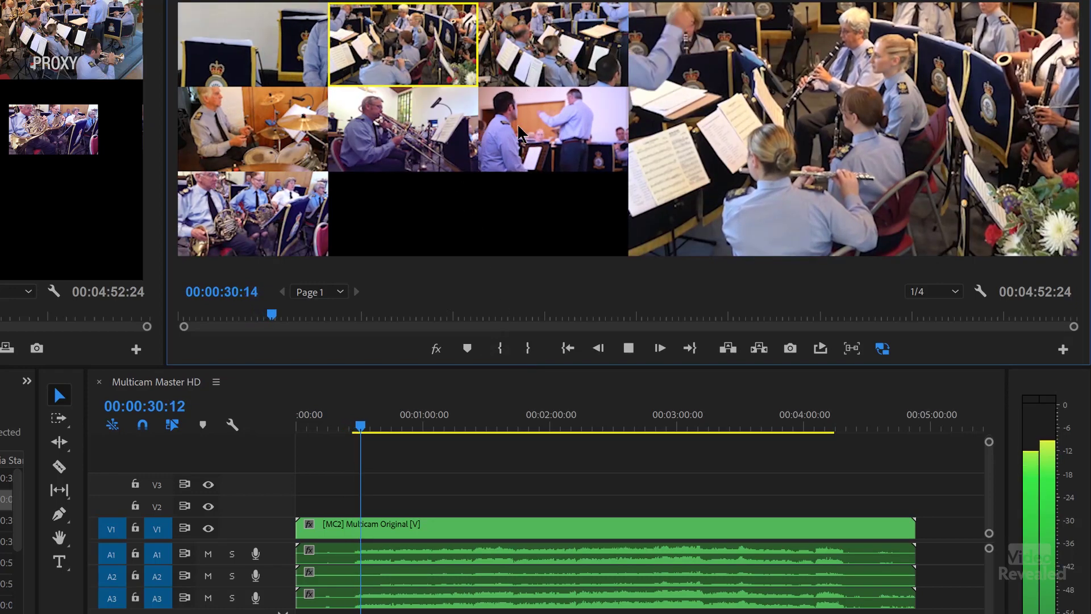
While the sequence plays from about 00:00:31, live-switch to cameras 6, 3, 7, 5, 4 and 1 in turn.
click(546, 111)
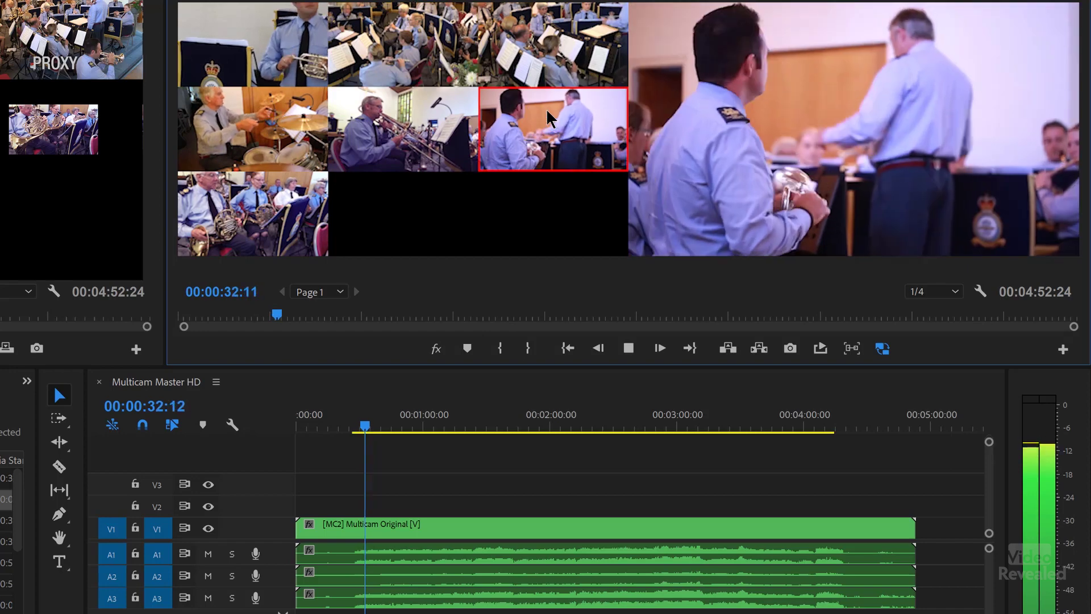
click(547, 46)
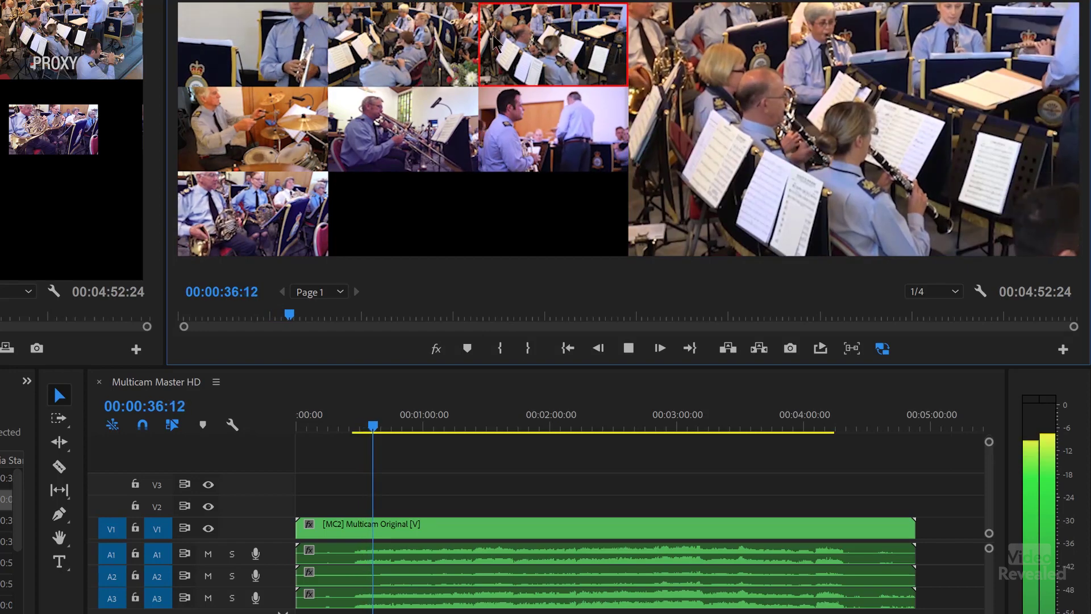
key(7)
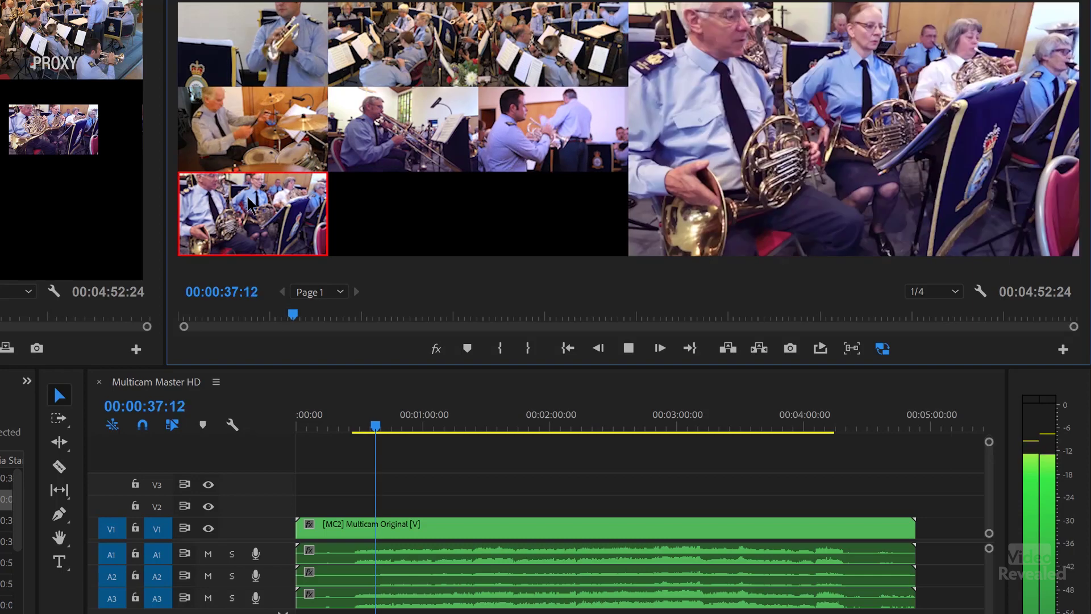
click(368, 149)
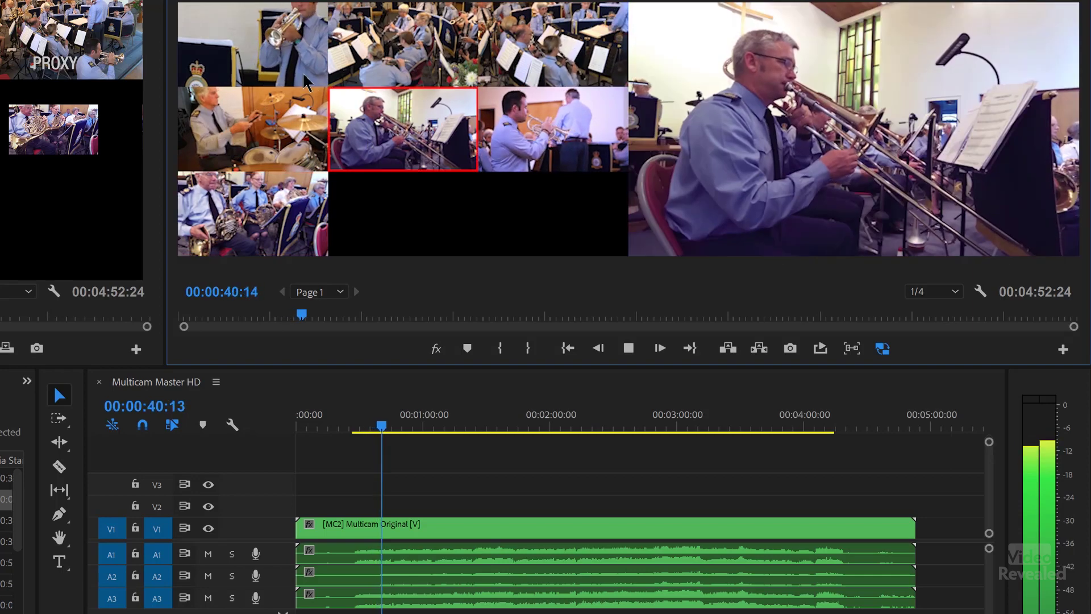
click(278, 98)
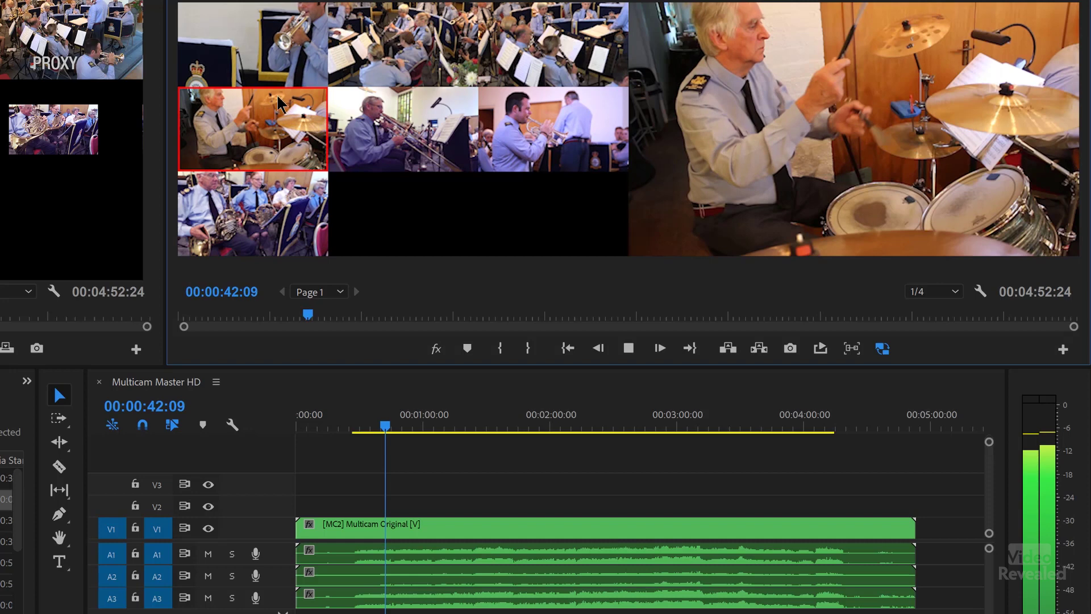
click(291, 56)
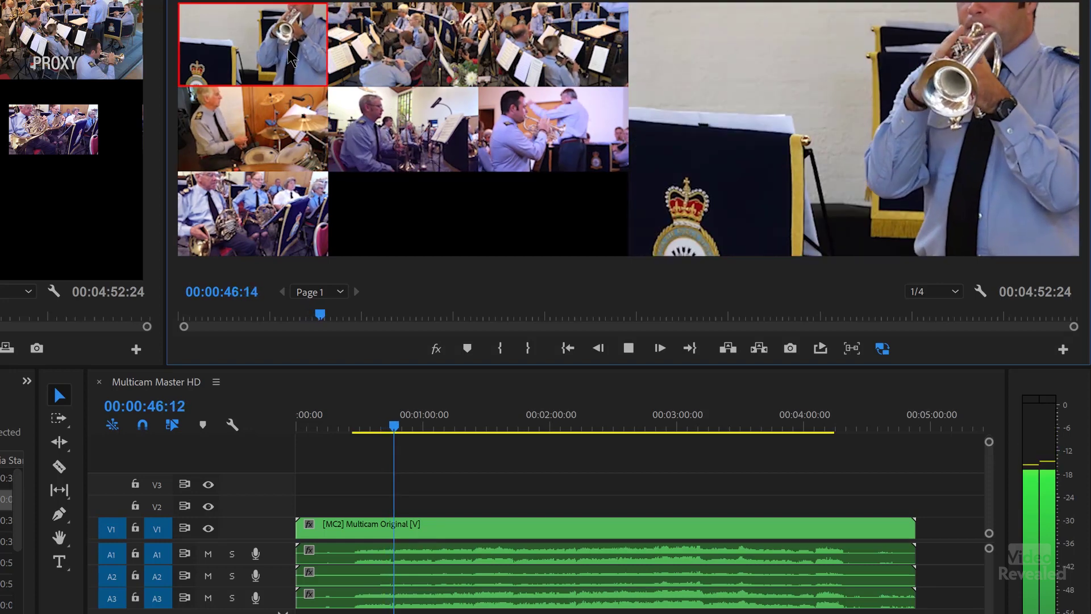
Continue live-switching from about 00:00:49 to cameras 3, 4, 6, 2, 3 and 4 in turn.
click(528, 56)
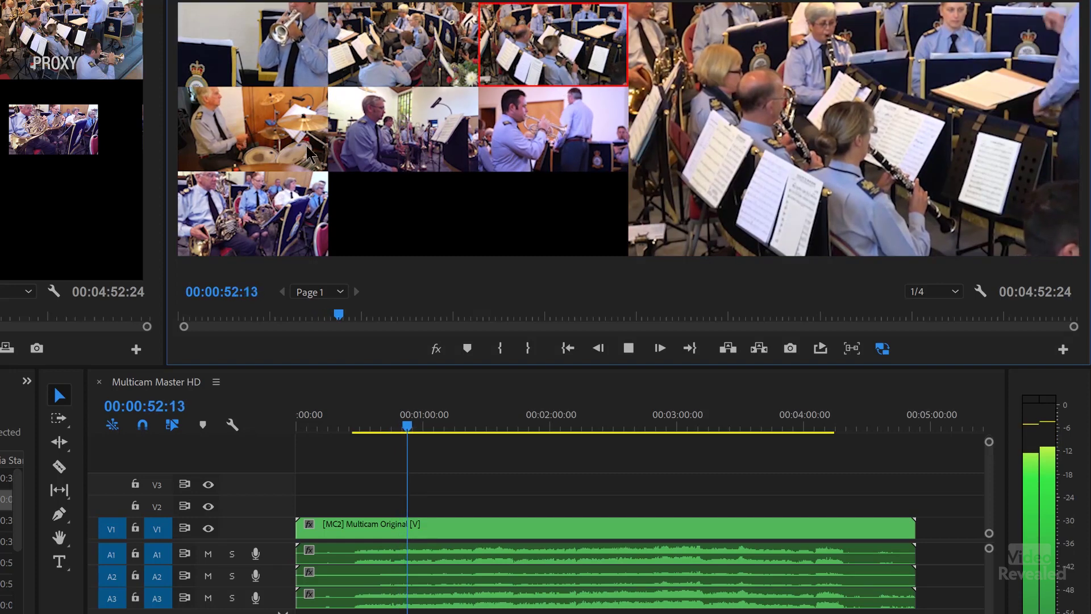
click(289, 150)
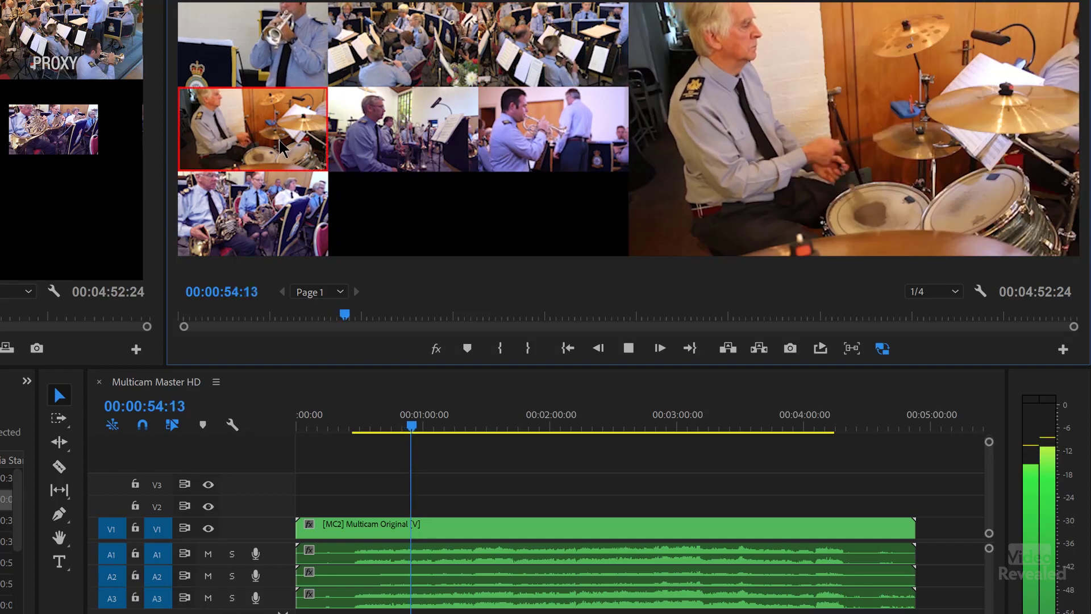
click(553, 148)
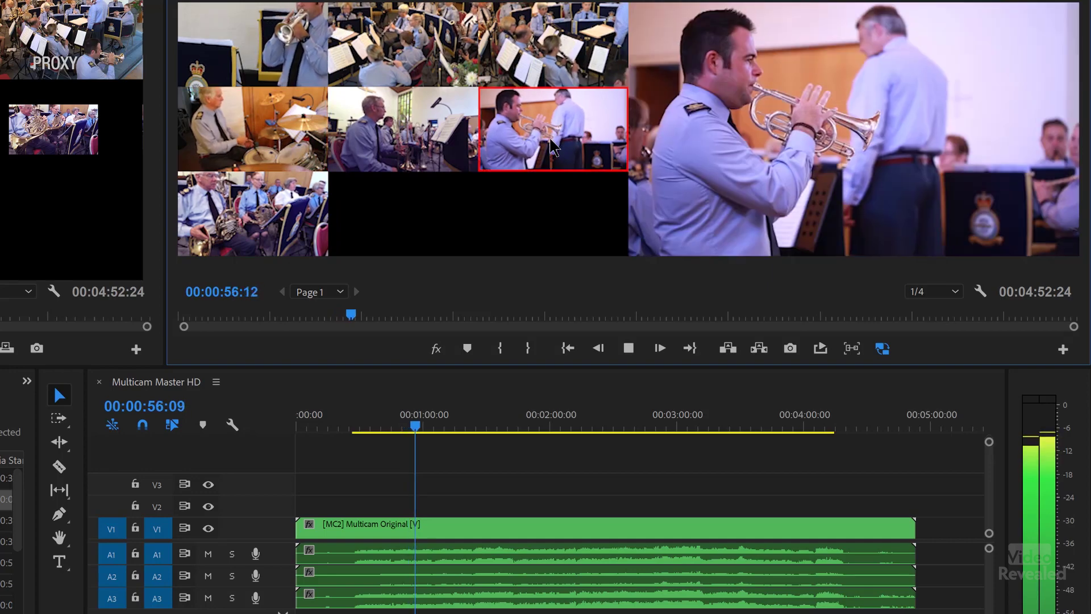
click(438, 65)
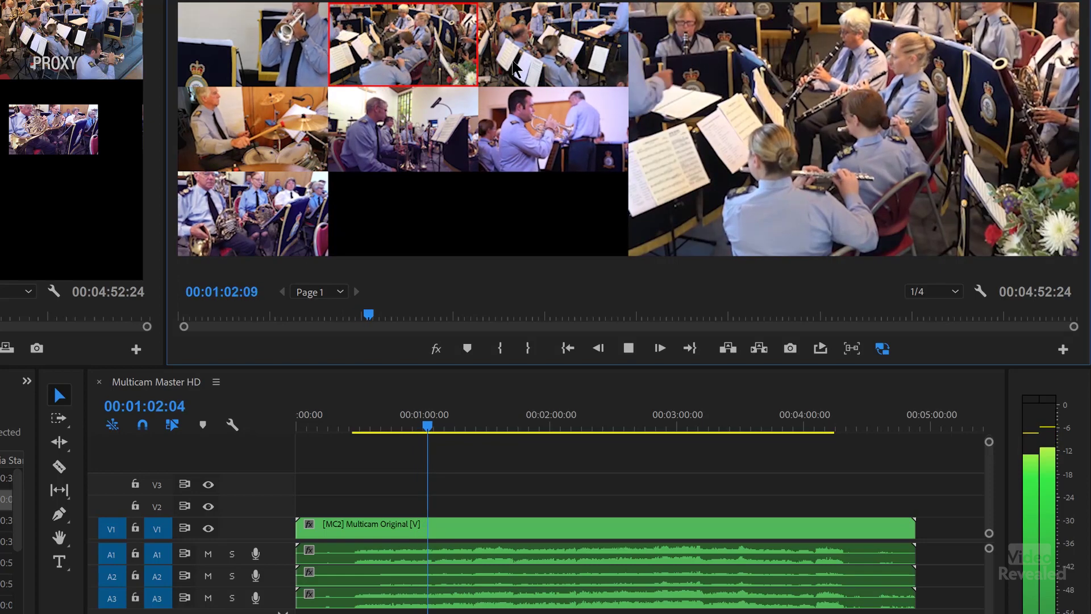
click(522, 60)
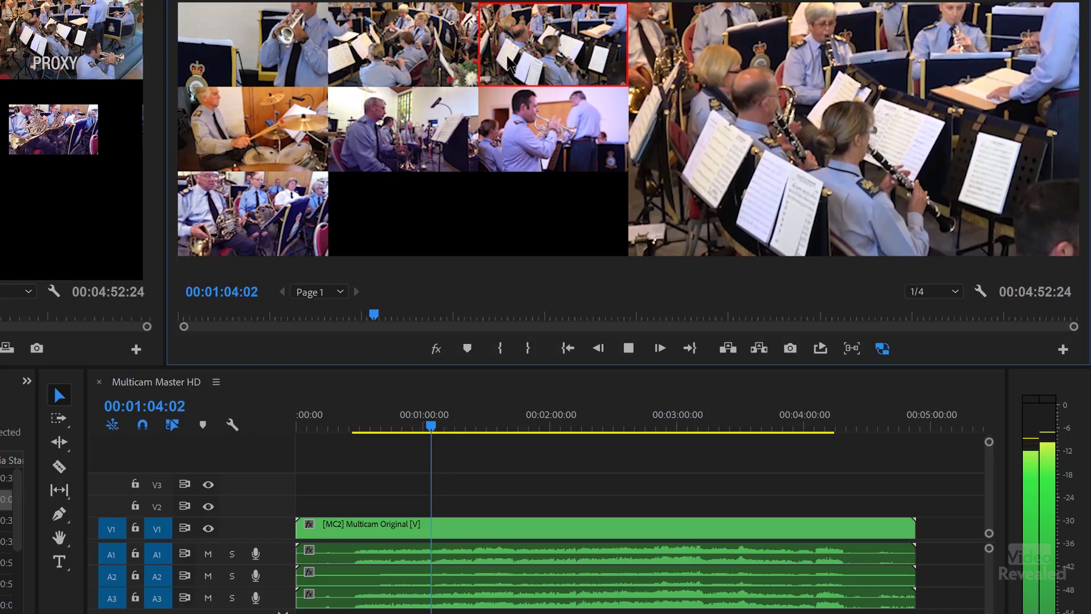
click(263, 126)
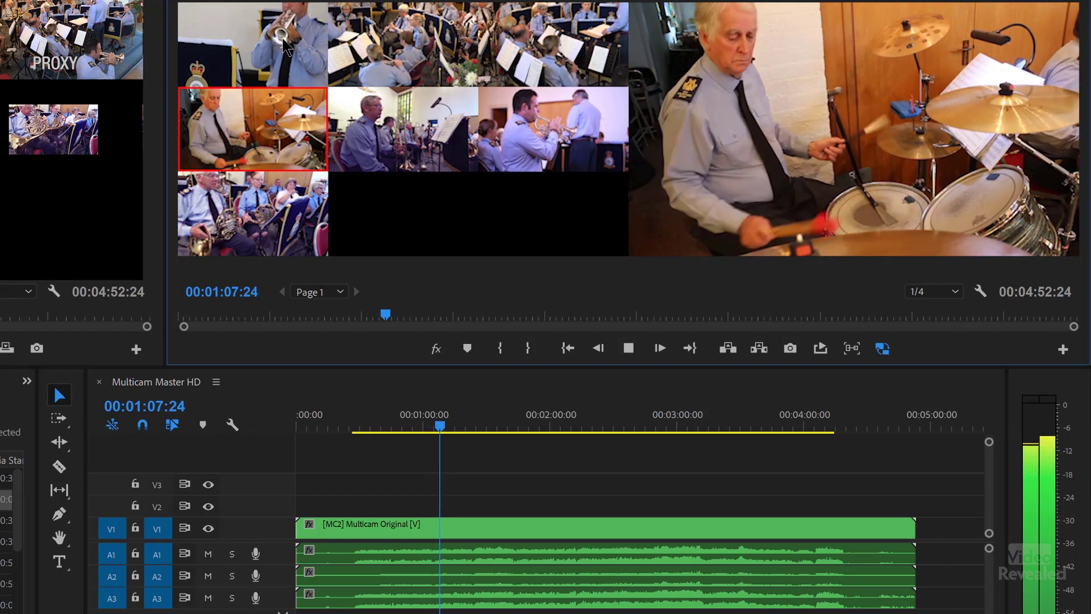
Live-switch to cameras 1, 3, 4, 6 and 2 in turn, and stop playback at 00:01:27:01 to record the cuts.
click(287, 54)
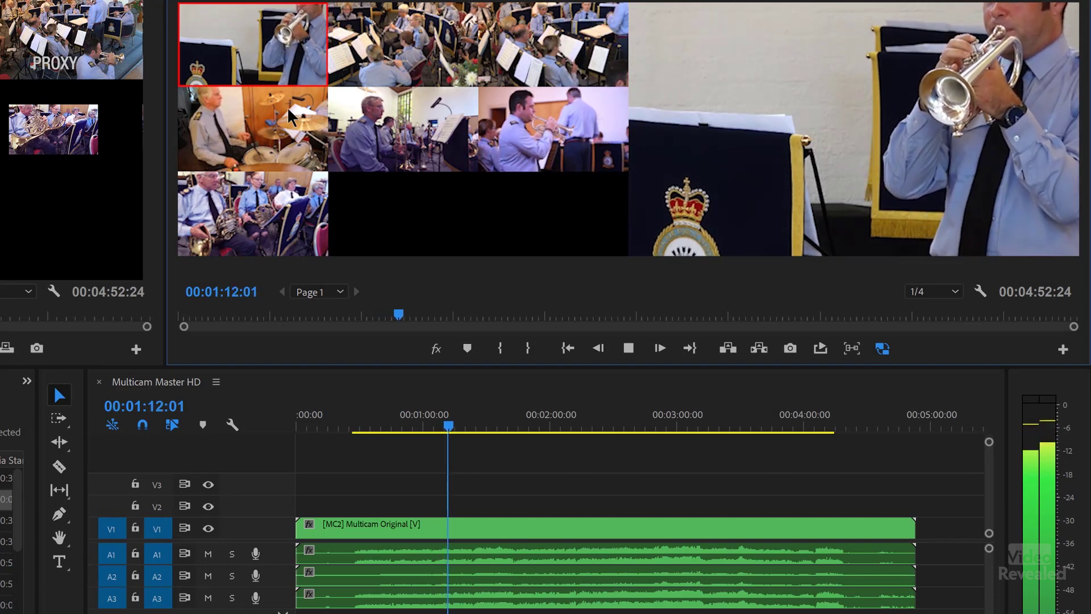
click(554, 46)
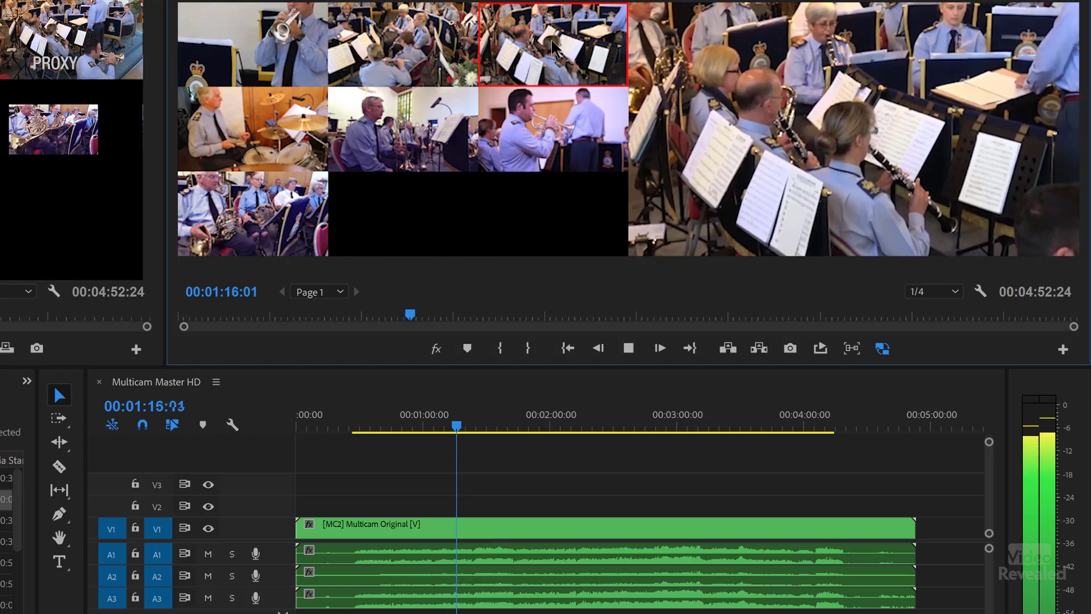
click(277, 137)
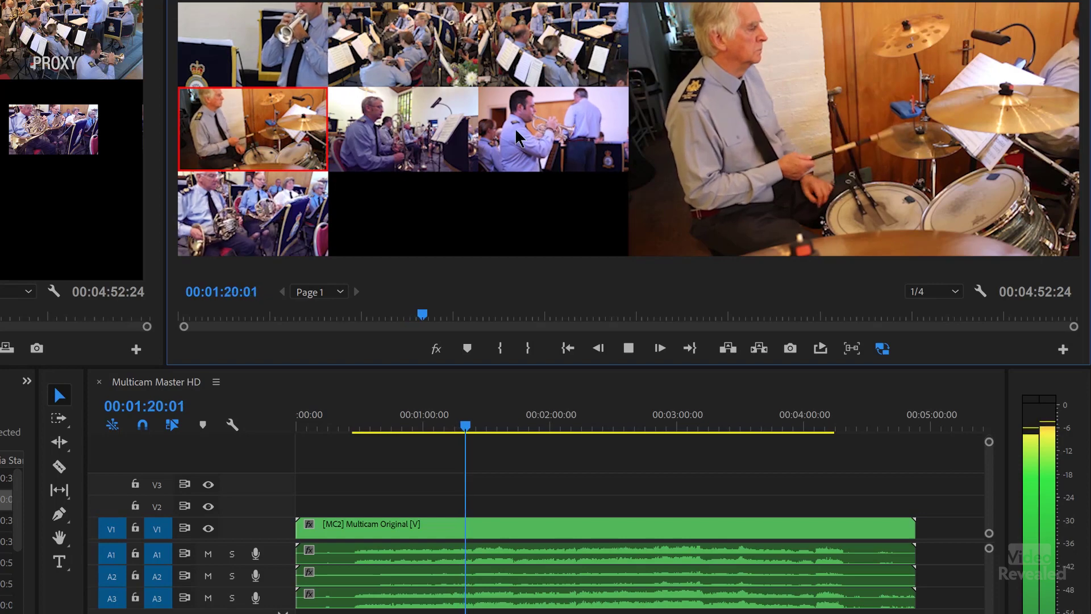
click(551, 134)
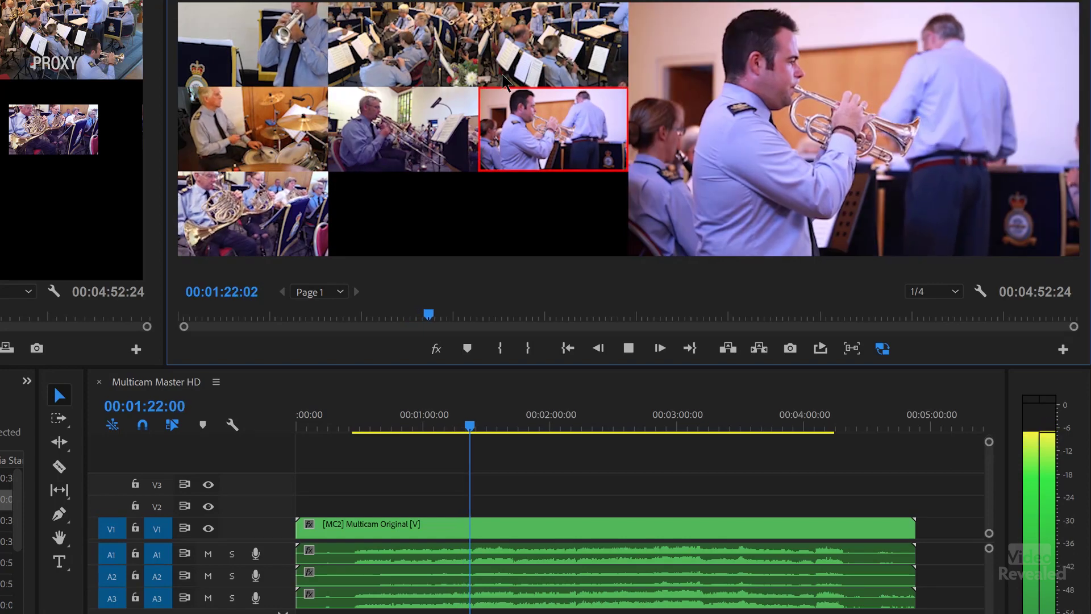
click(411, 46)
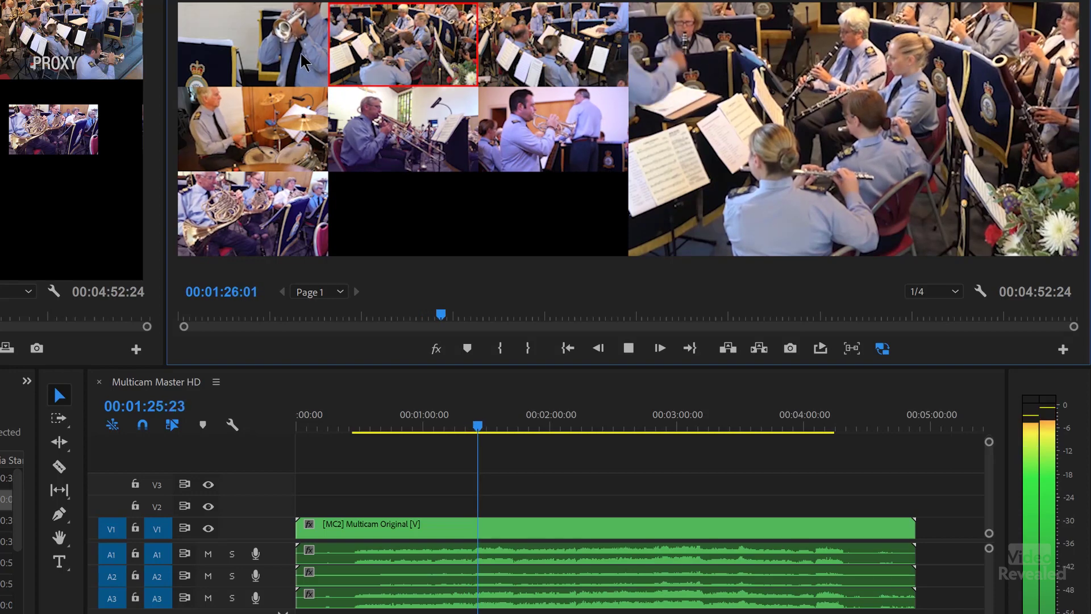
key(space)
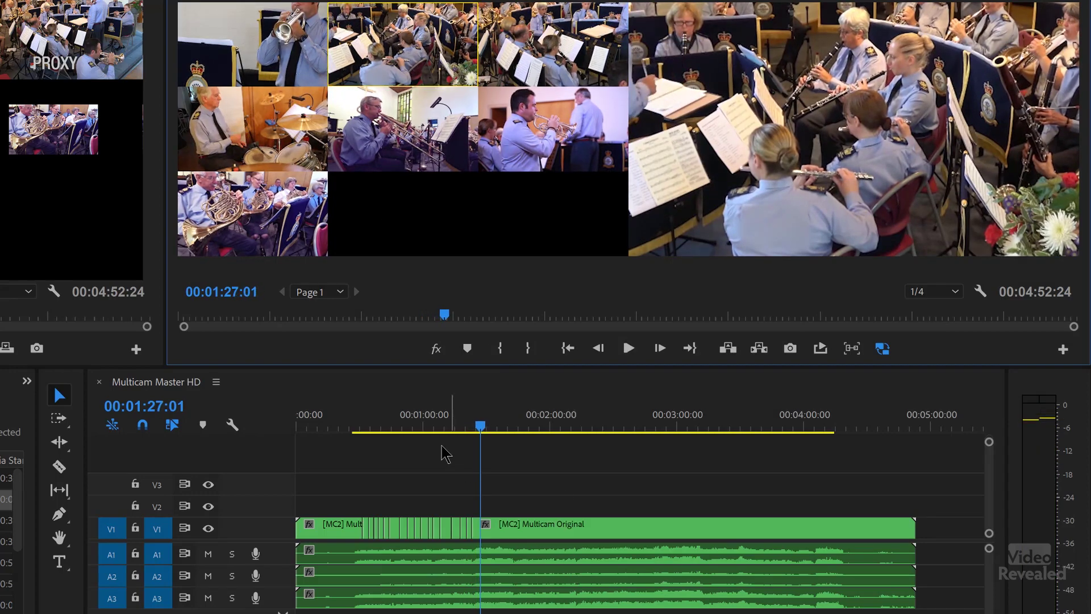
Set the camera 3 clip at 00:00:36:00 to the sequence frame size.
click(401, 390)
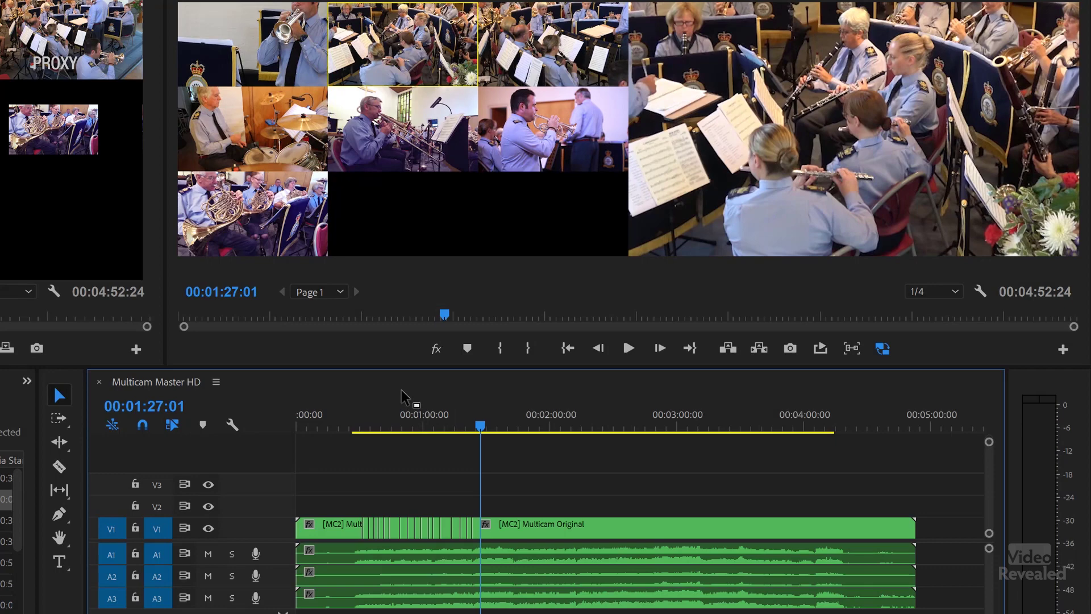
key(=)
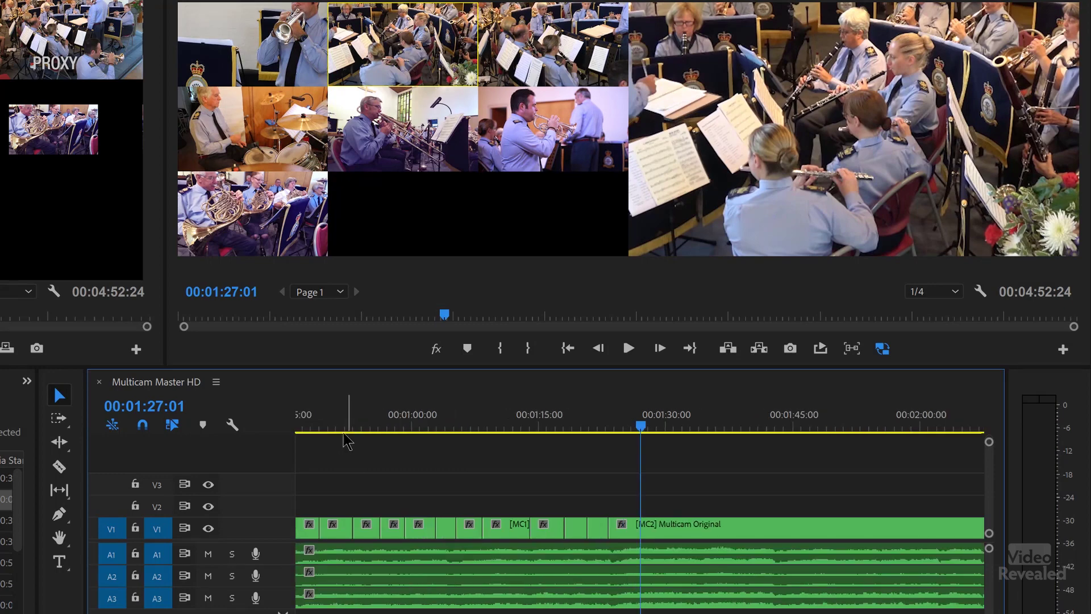
scroll(345, 438, up, 5)
scroll(345, 435, up, 2)
drag(444, 418, 499, 420)
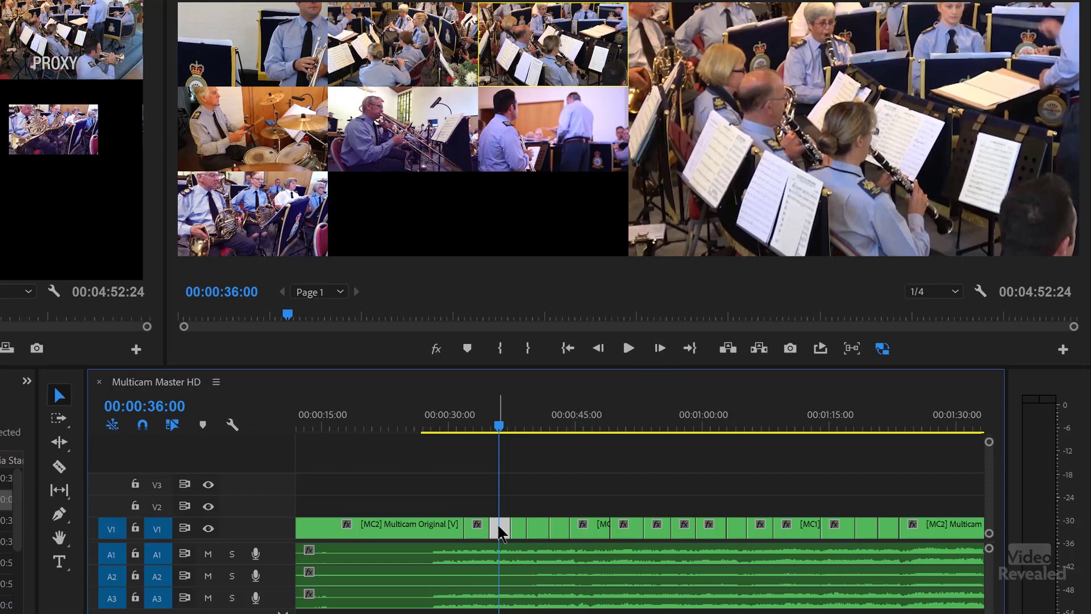
key(=)
key(=)
key(=)
key(=)
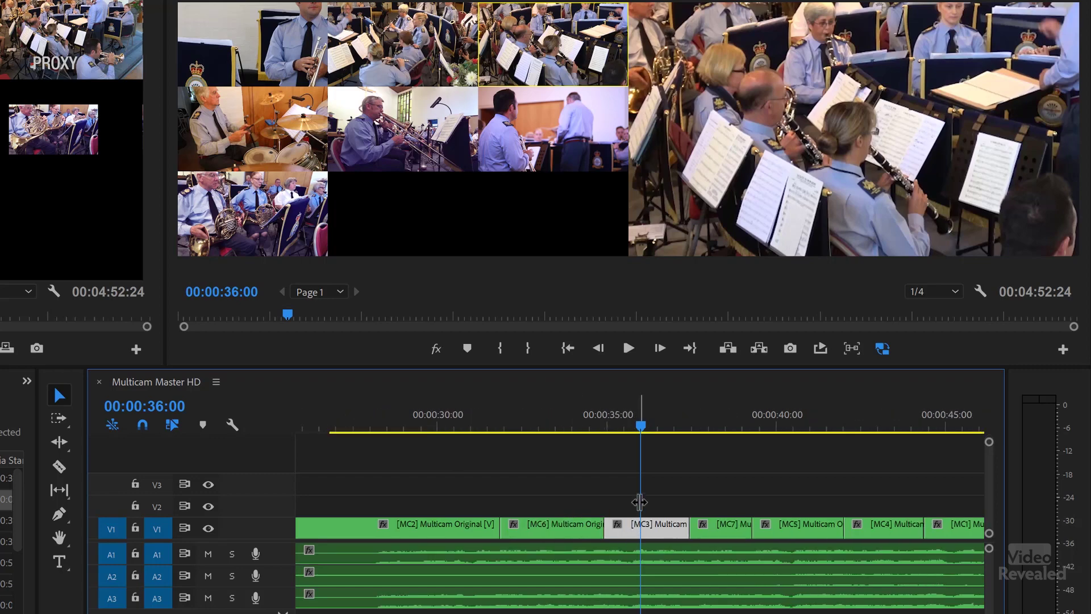
right_click(567, 522)
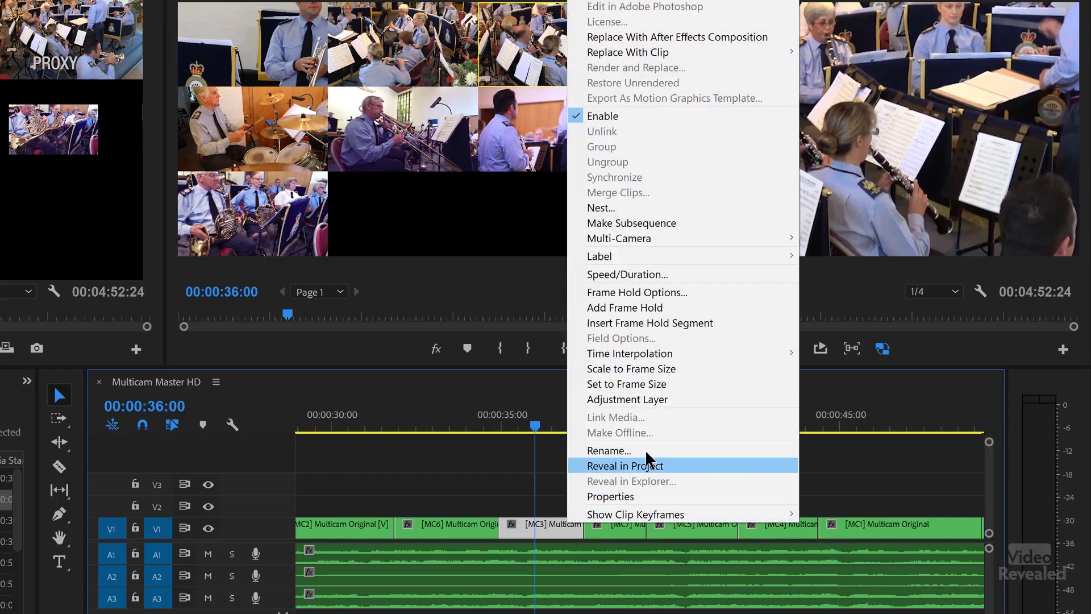
click(669, 386)
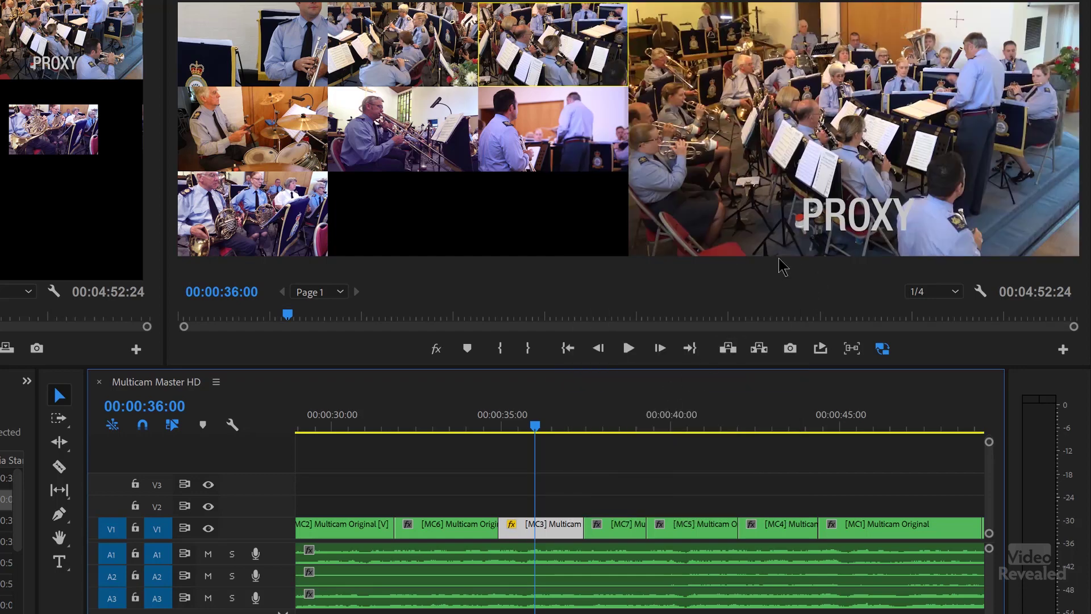
Review the switched cuts by playing the sequence from 00:00:34:18 to 00:00:47:15.
drag(537, 425, 493, 425)
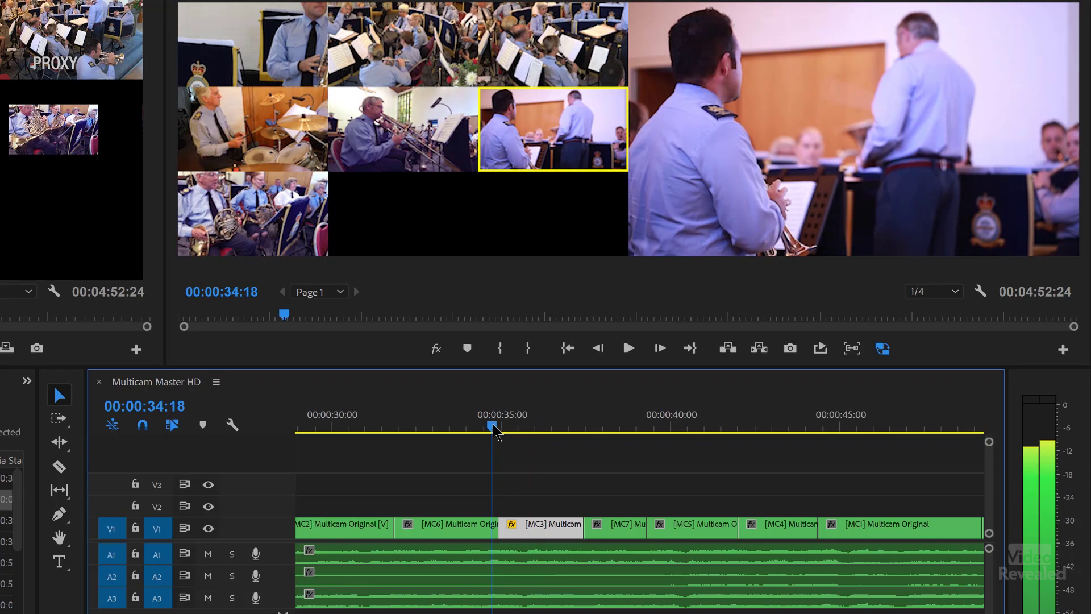
key(space)
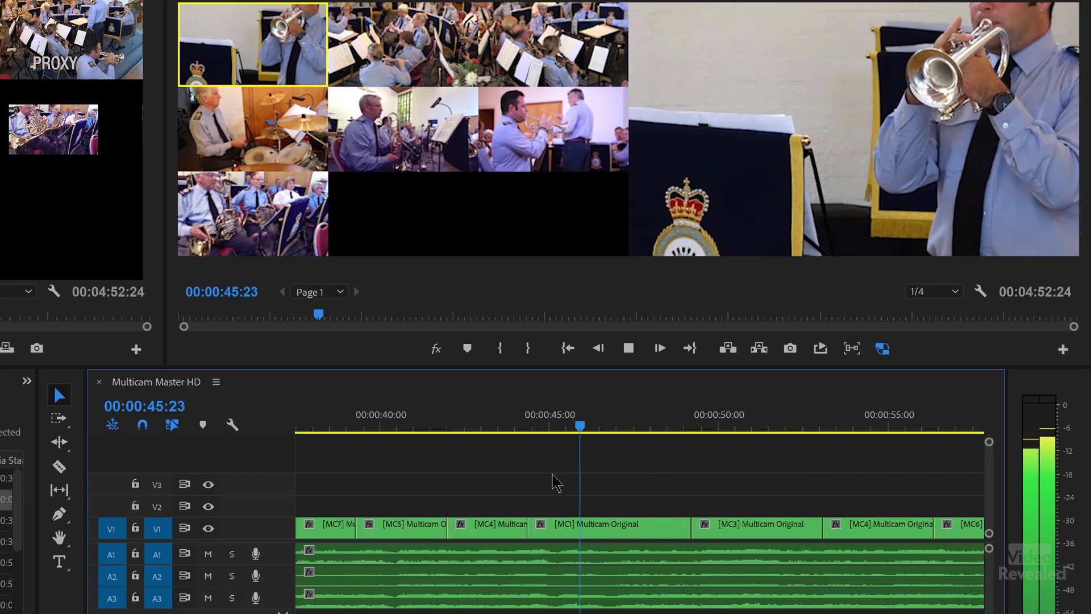
key(space)
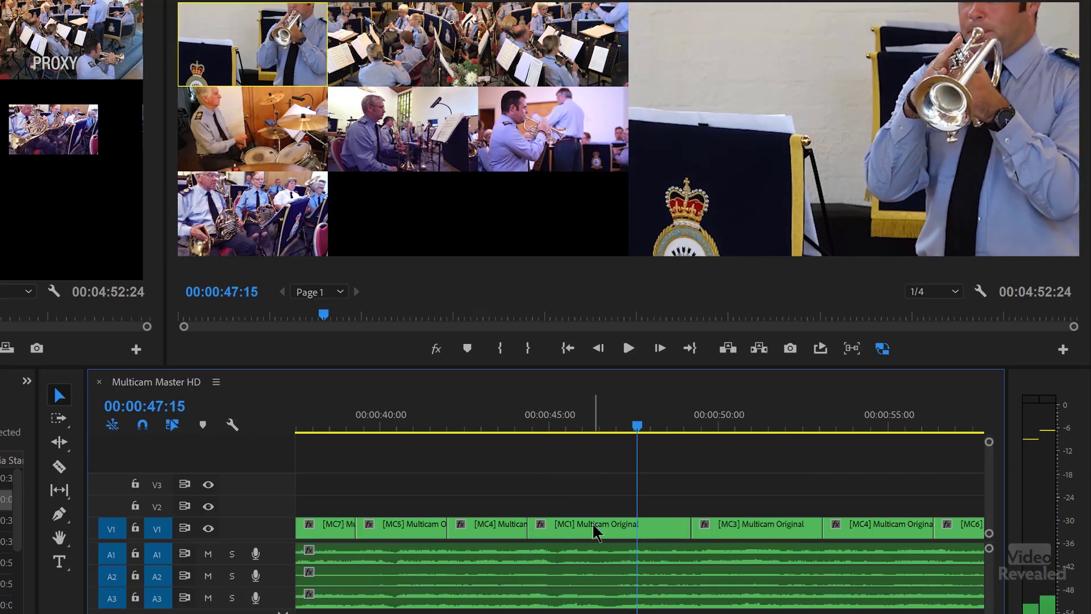
Reduce the Scale of the camera 1 clip at 00:00:47:15 to 56, and set the clip to frame size instead.
click(594, 531)
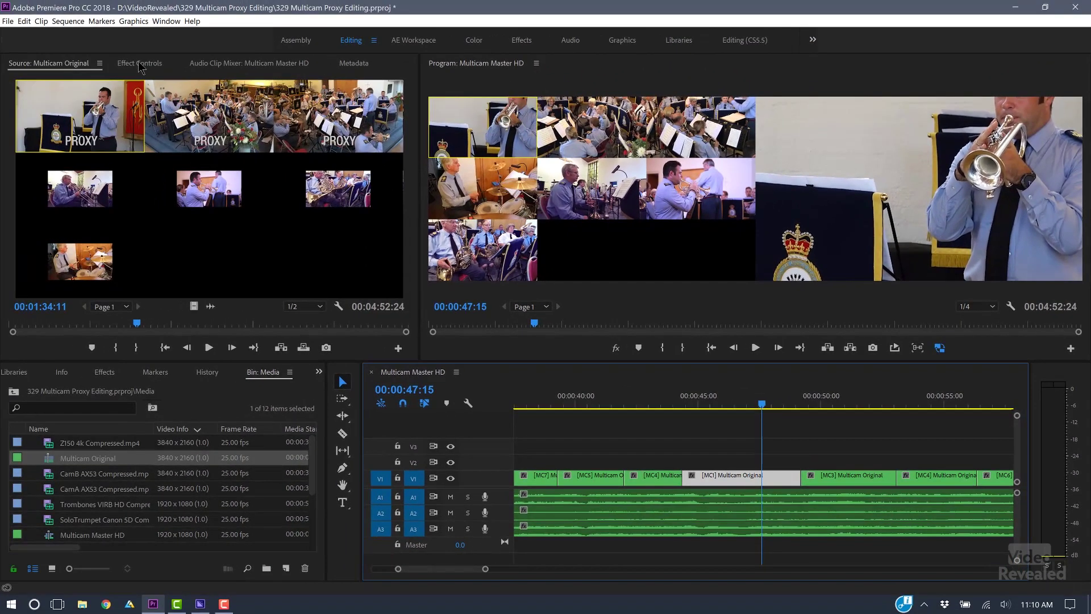
click(141, 65)
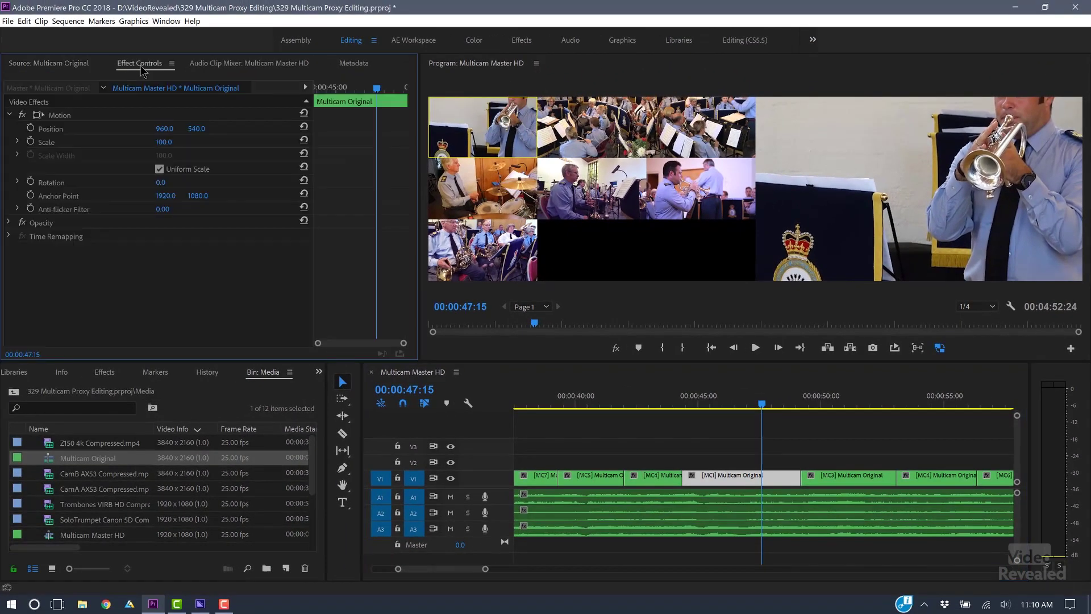
mouse_move(164, 142)
mouse_down()
mouse_move(137, 142)
mouse_move(171, 145)
mouse_up()
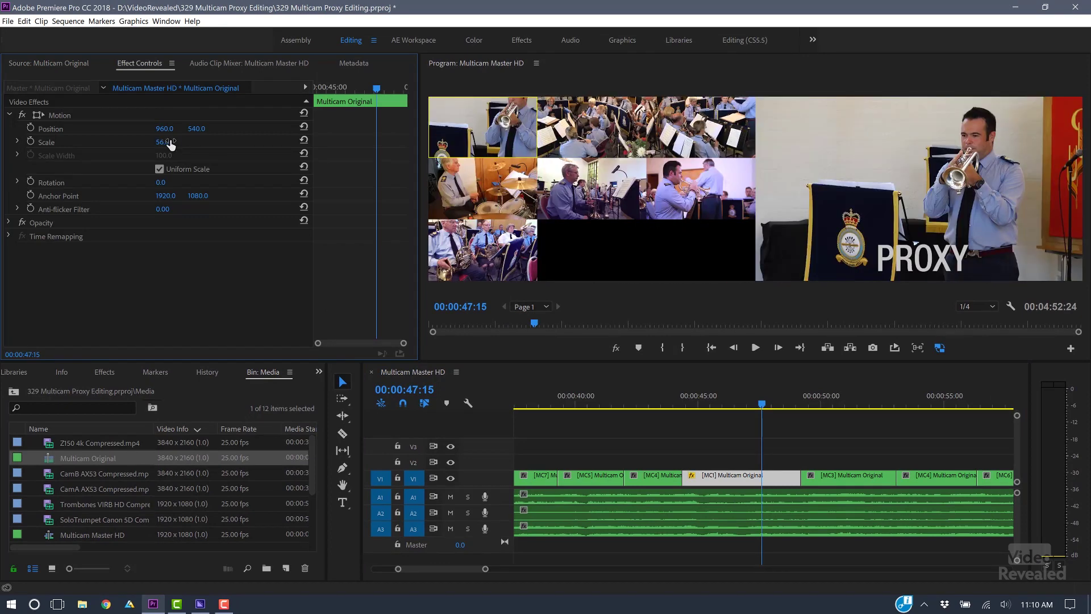
right_click(728, 475)
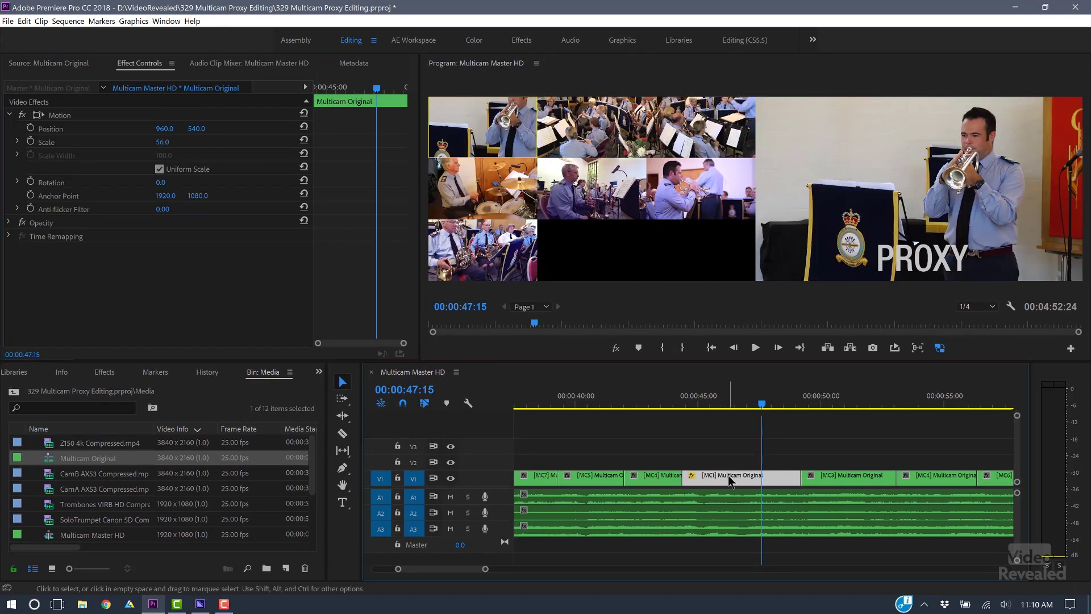
click(776, 375)
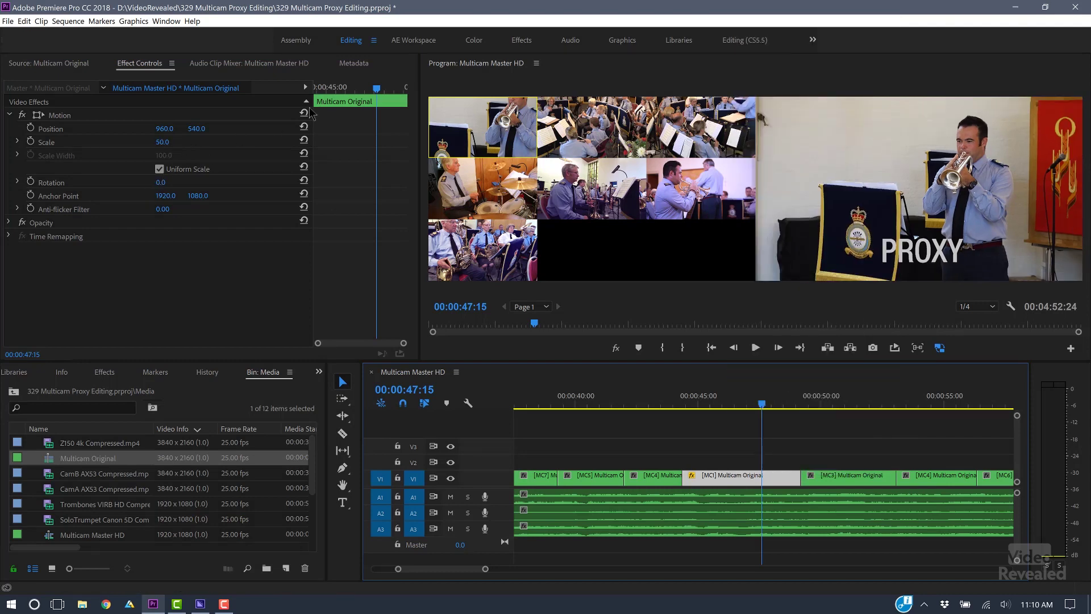
Keyframe the camera 1 clip's Position and Scale from 960, 540 and 50 at 00:00:44:09 to 677, 948 and 112 at 00:00:48:20.
drag(345, 96, 315, 96)
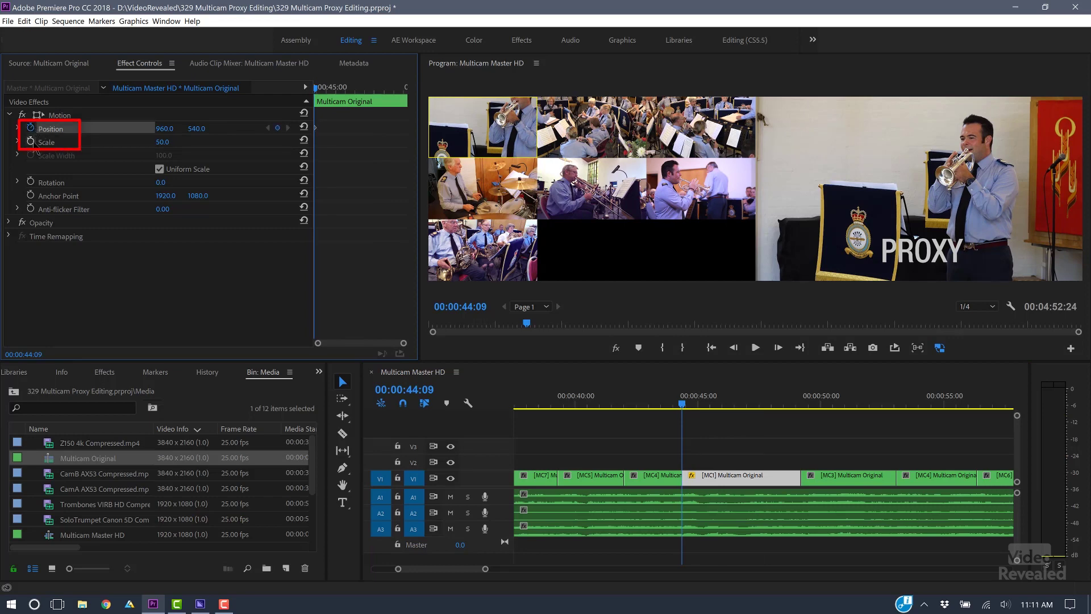
drag(358, 91, 400, 90)
drag(160, 147, 3, 129)
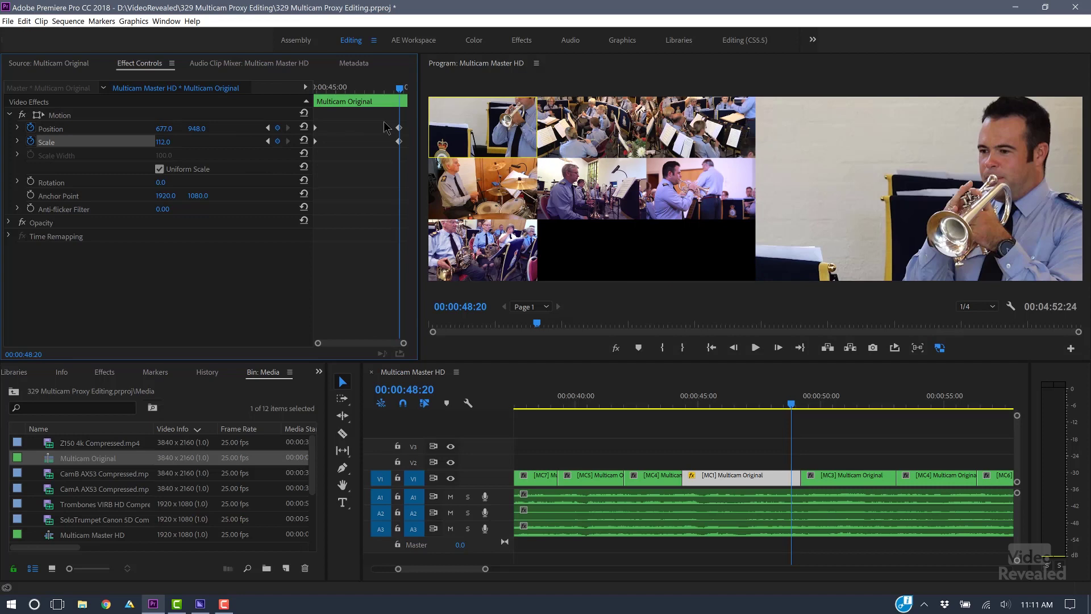
Apply Ease In temporal interpolation to the camera 1 clip's Position and Scale keyframes at 00:00:48:20.
right_click(401, 146)
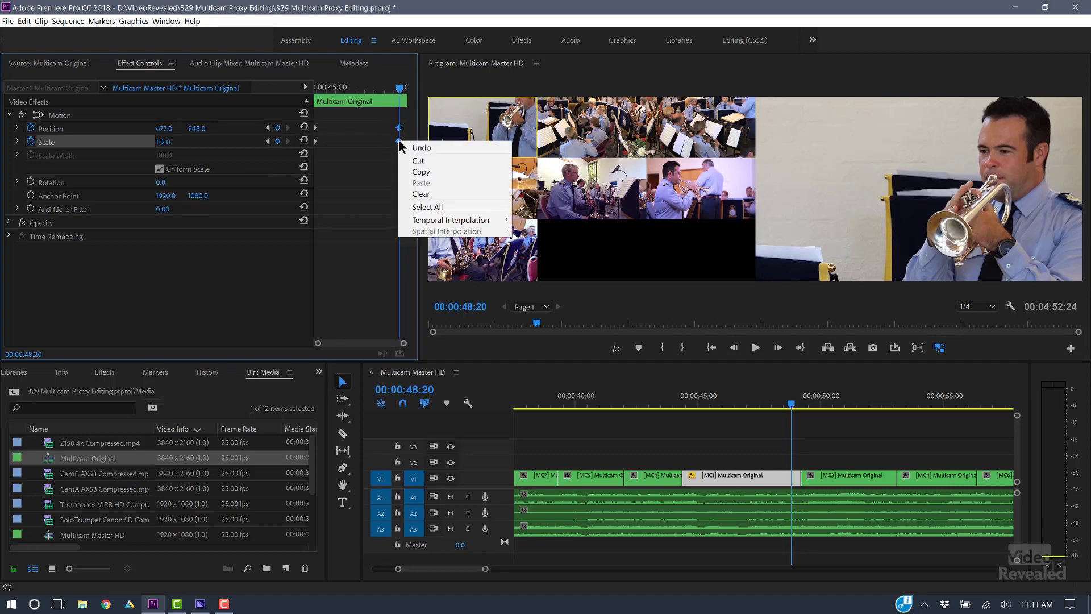
mouse_move(450, 221)
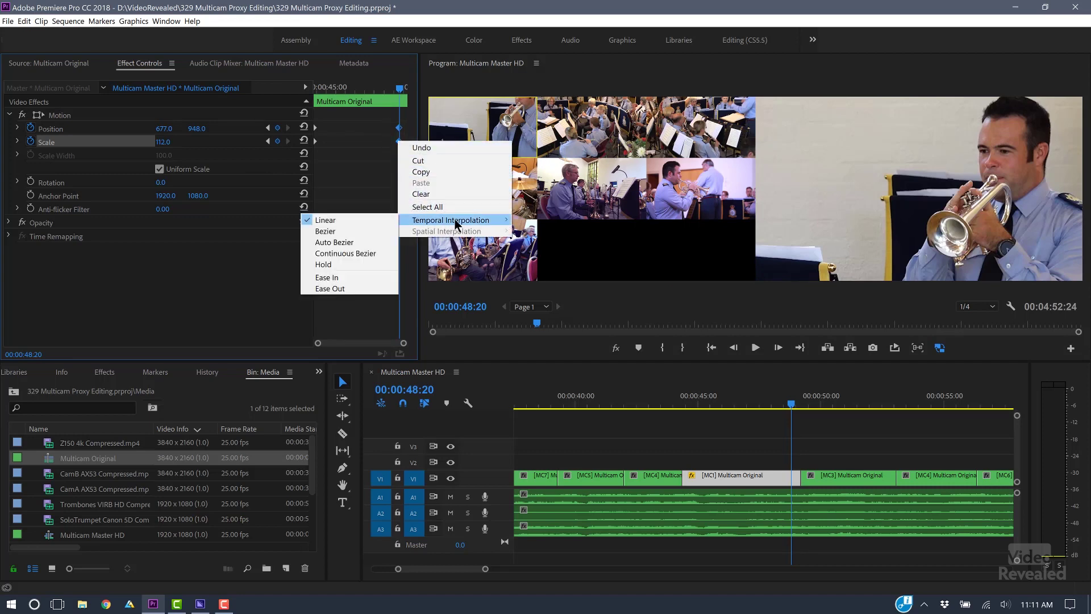
click(359, 282)
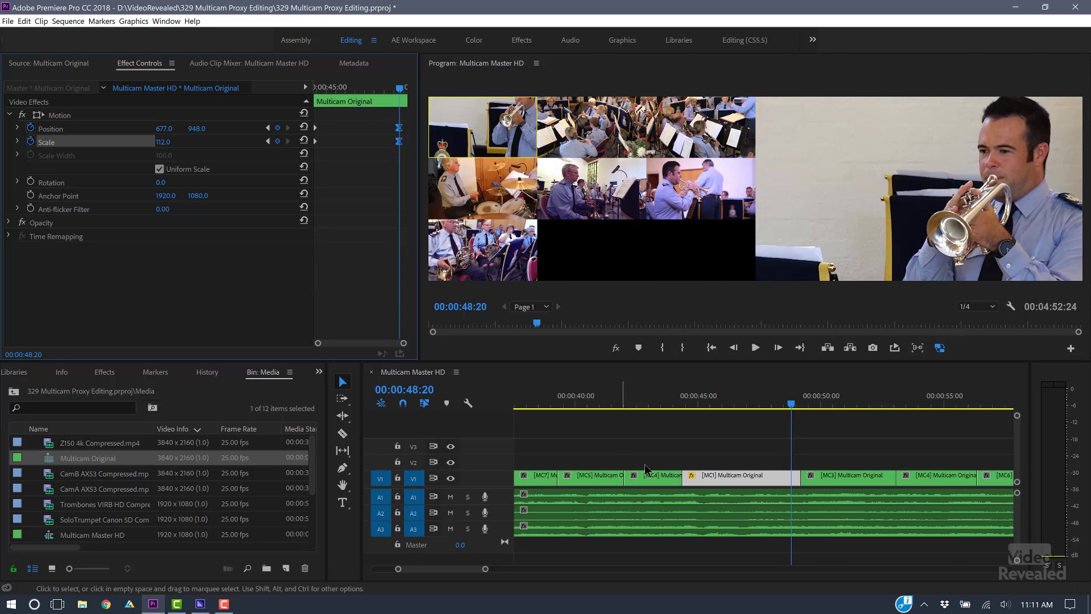
Review the eased camera 1 zoom by playing the sequence from 00:00:40:06 to 00:00:50:00.
click(581, 403)
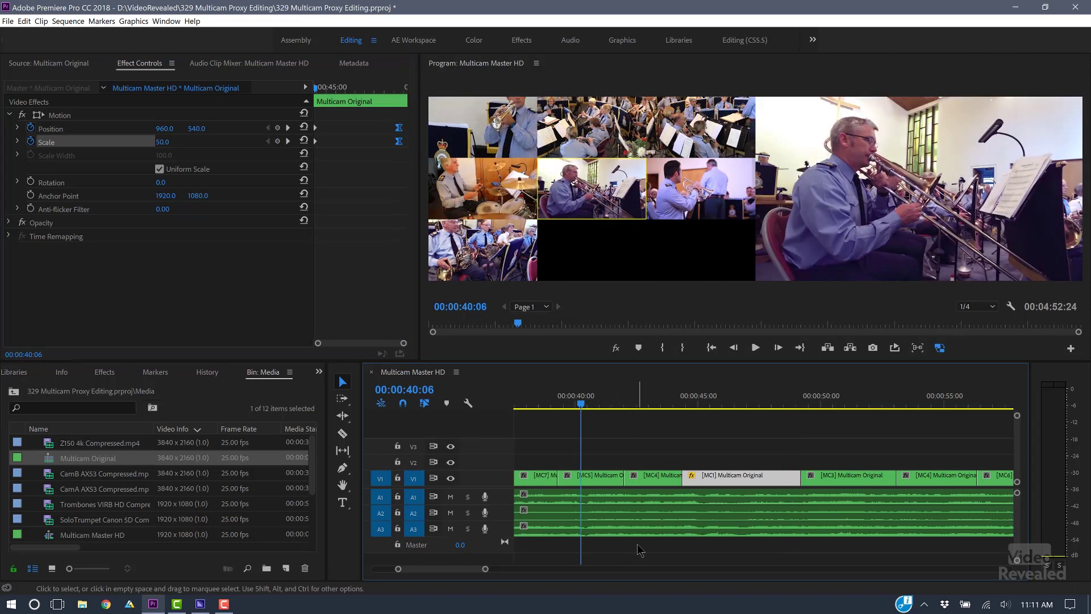
key(space)
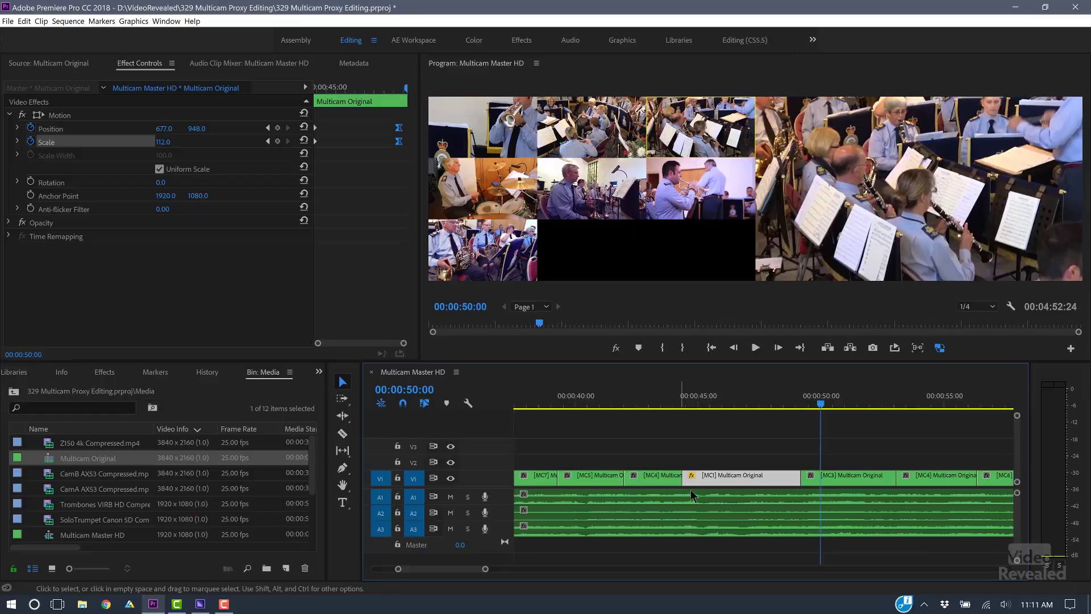
key(space)
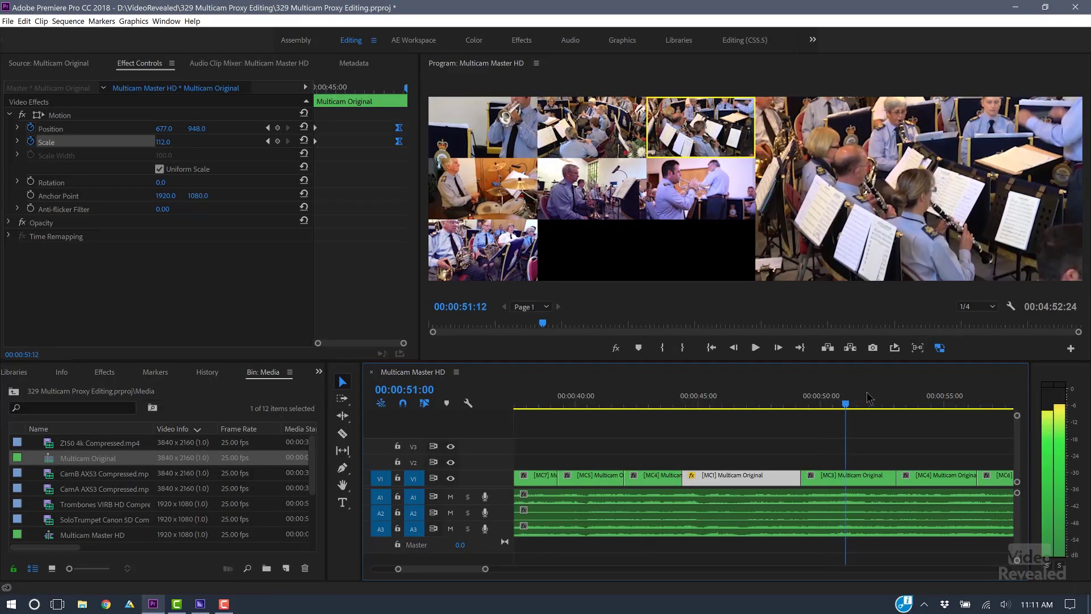
Set the next camera 3 clip's Position to 413, 1193 and Scale to 136, and start keyframing both at 00:00:49:05.
drag(867, 394, 823, 396)
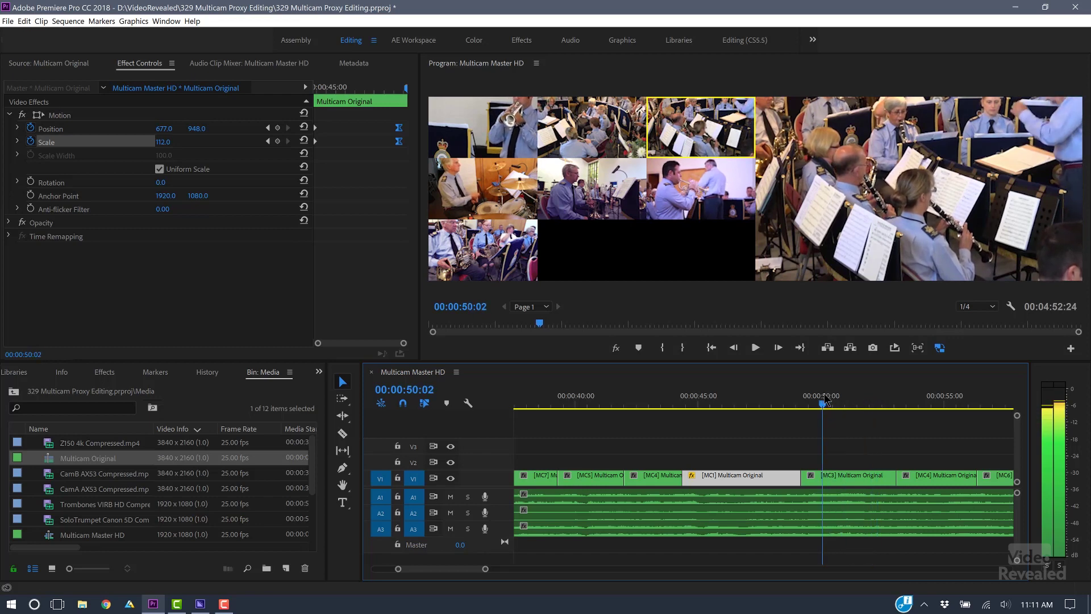
click(836, 479)
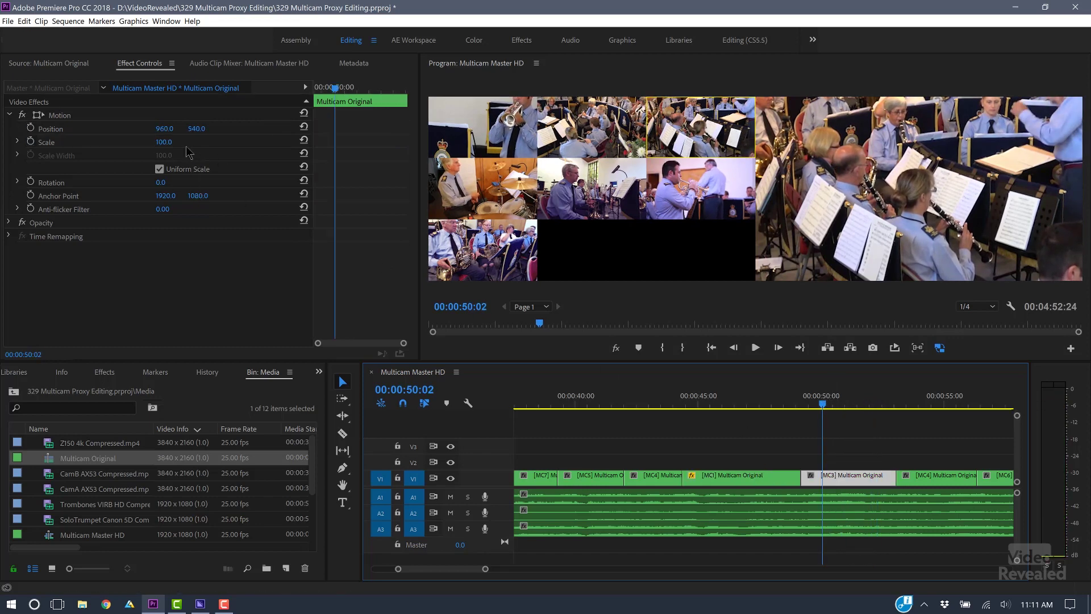
drag(162, 145, 218, 129)
drag(351, 90, 316, 90)
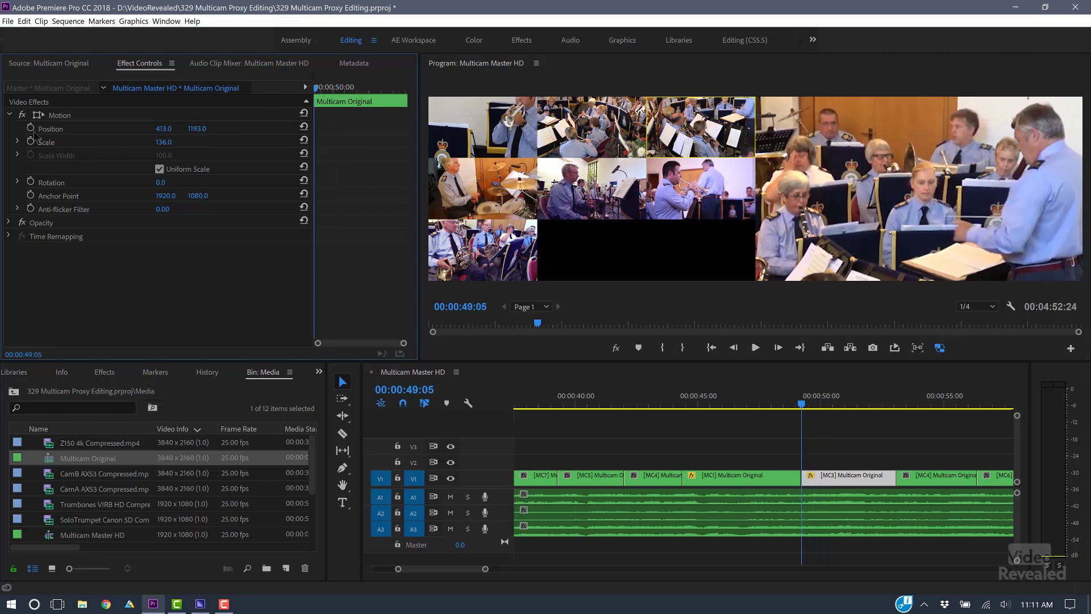
click(31, 142)
Keyframe the camera 3 clip's Scale to 50 and its Position to 960, 540 at 00:00:52:18.
click(399, 90)
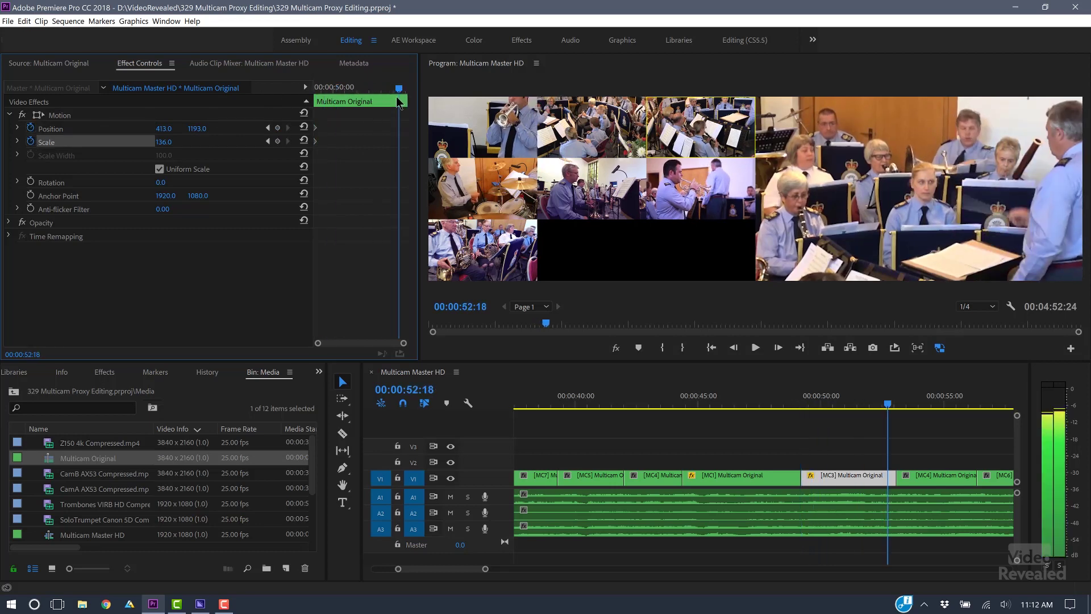
click(165, 142)
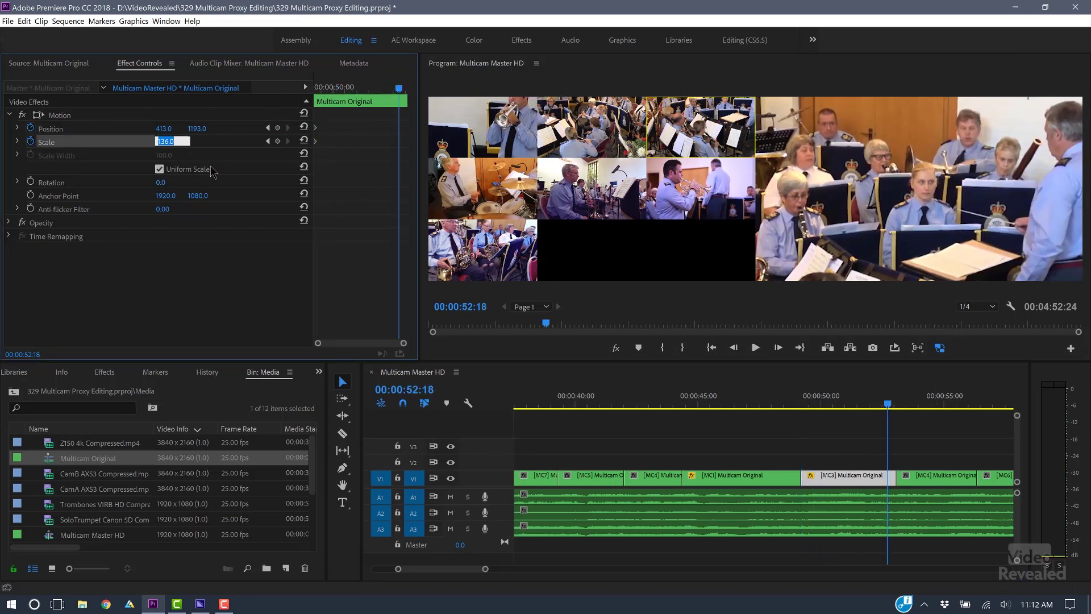
click(304, 127)
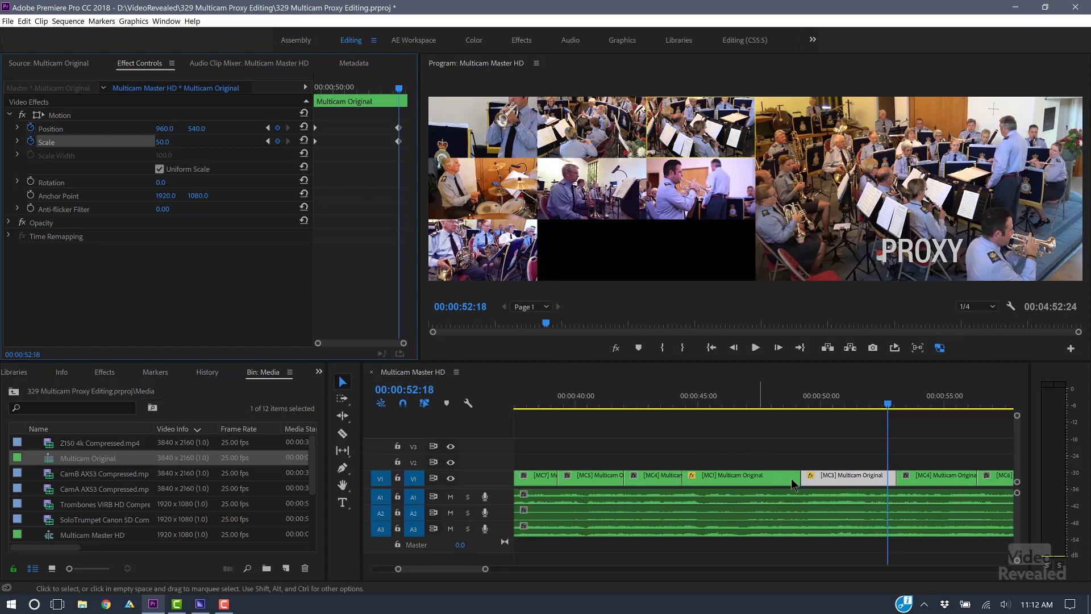
right_click(824, 478)
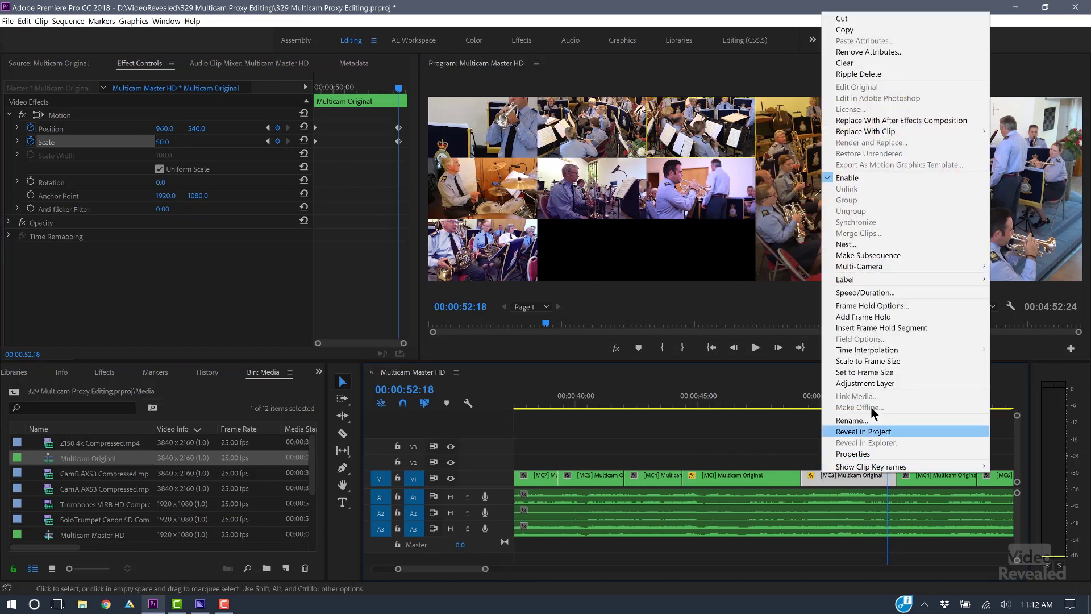
click(820, 480)
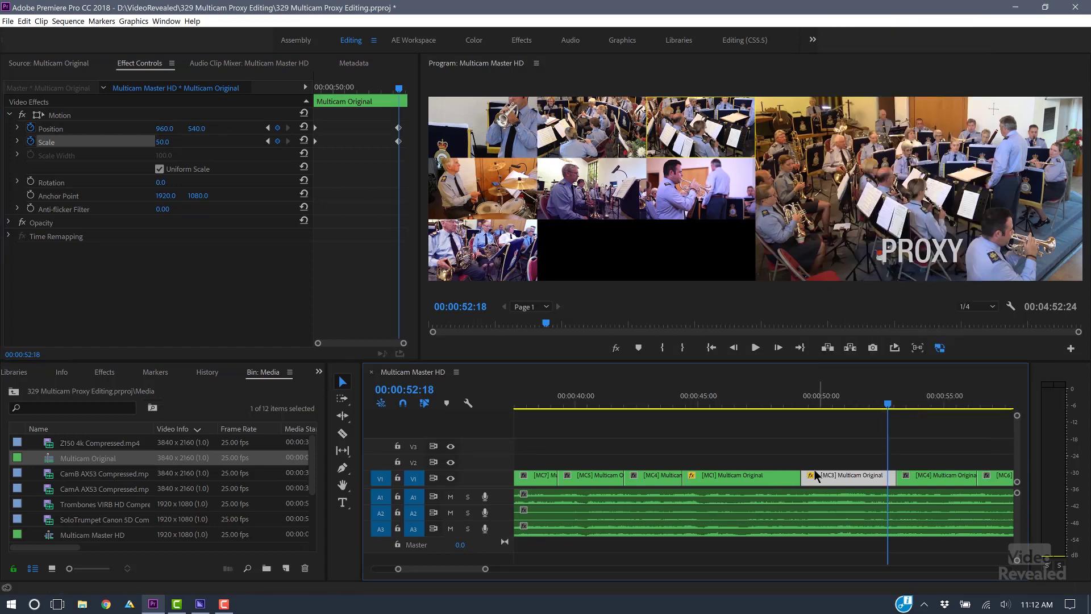
Review the animated move on the camera 3 clip by playing it from its first keyframe and playing the preceding section.
click(268, 141)
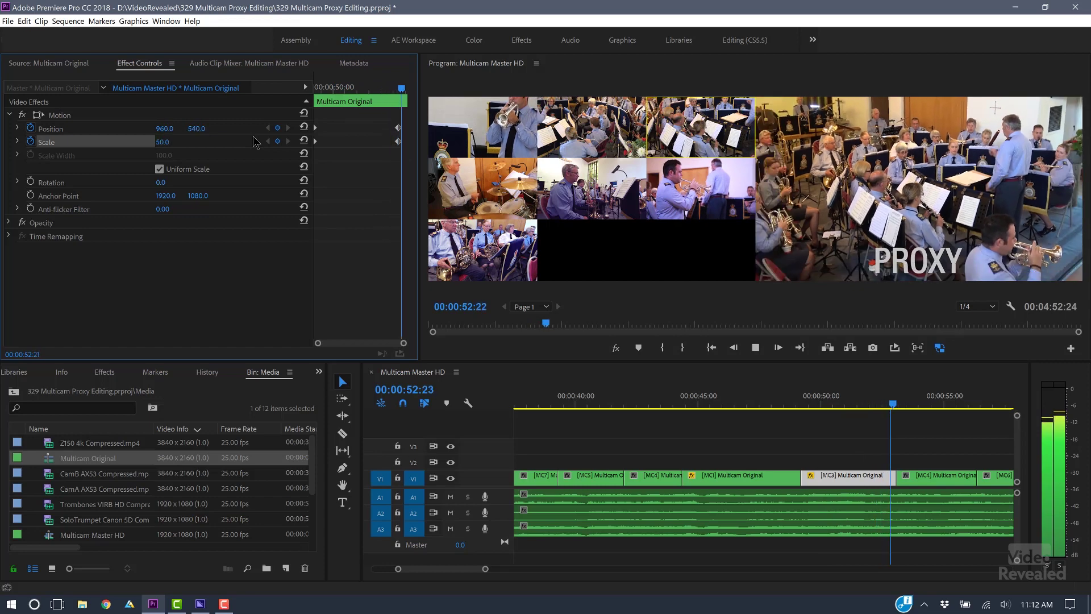
key(space)
drag(768, 396, 699, 402)
key(space)
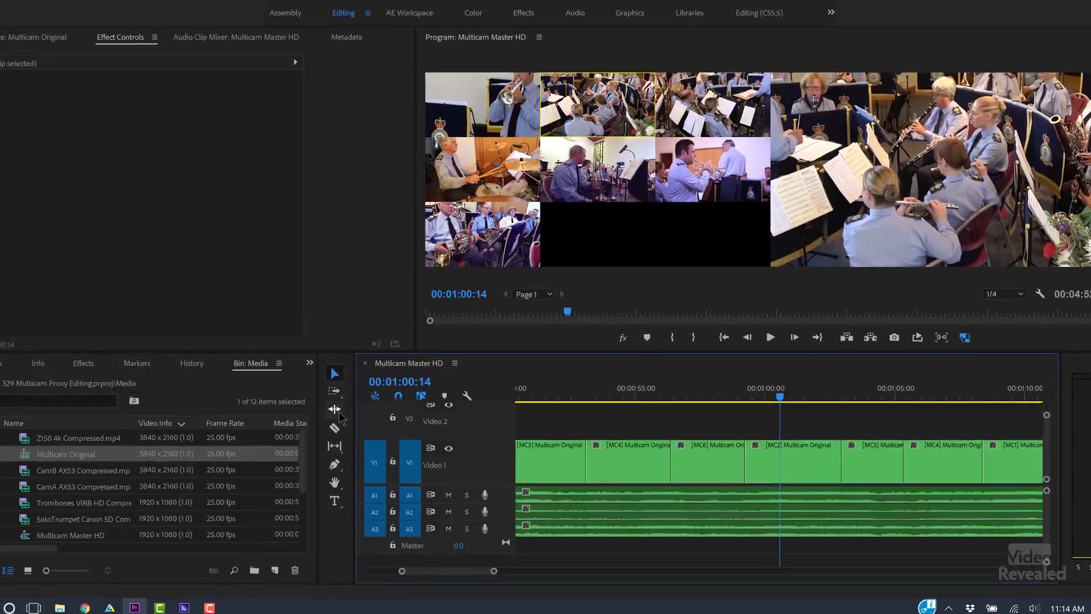
Use the Rolling Edit tool to move the cut between the camera 4 and camera 6 clips earlier, to shortly after 00:00:55:00.
click(336, 412)
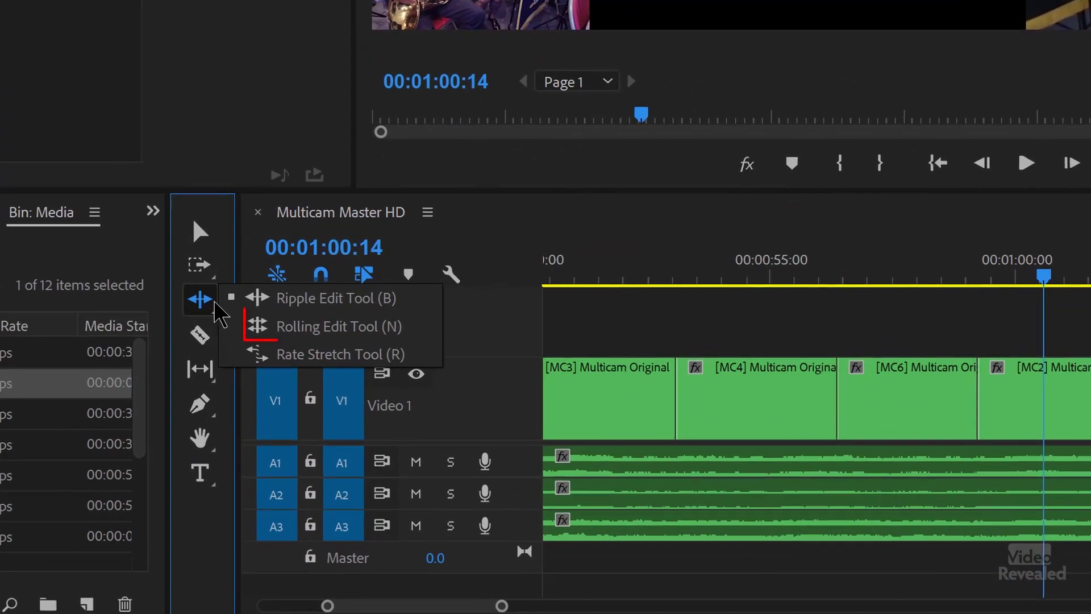
click(326, 329)
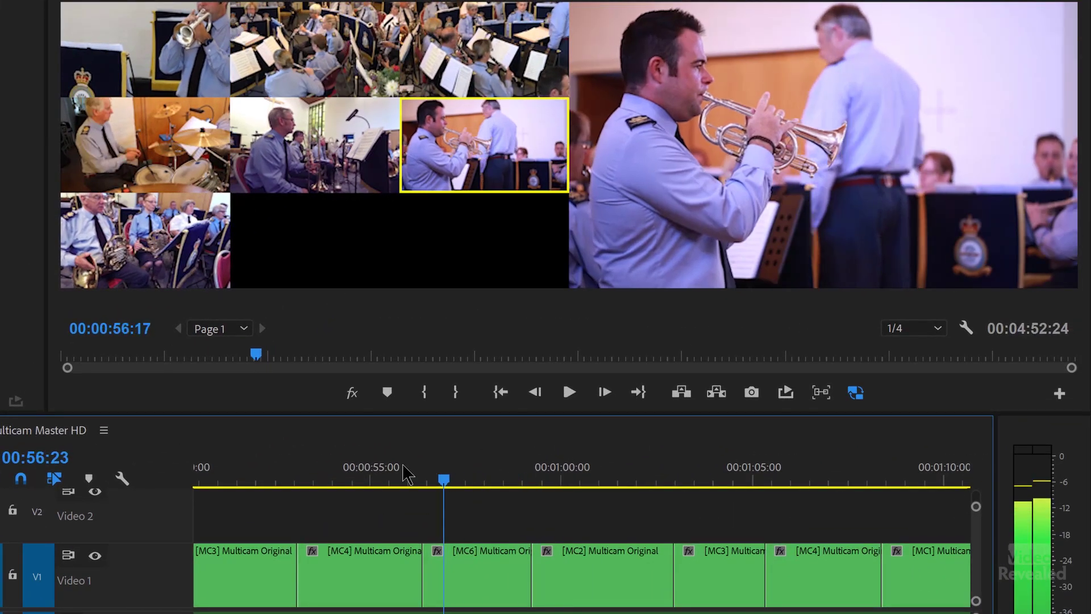
drag(407, 473, 439, 471)
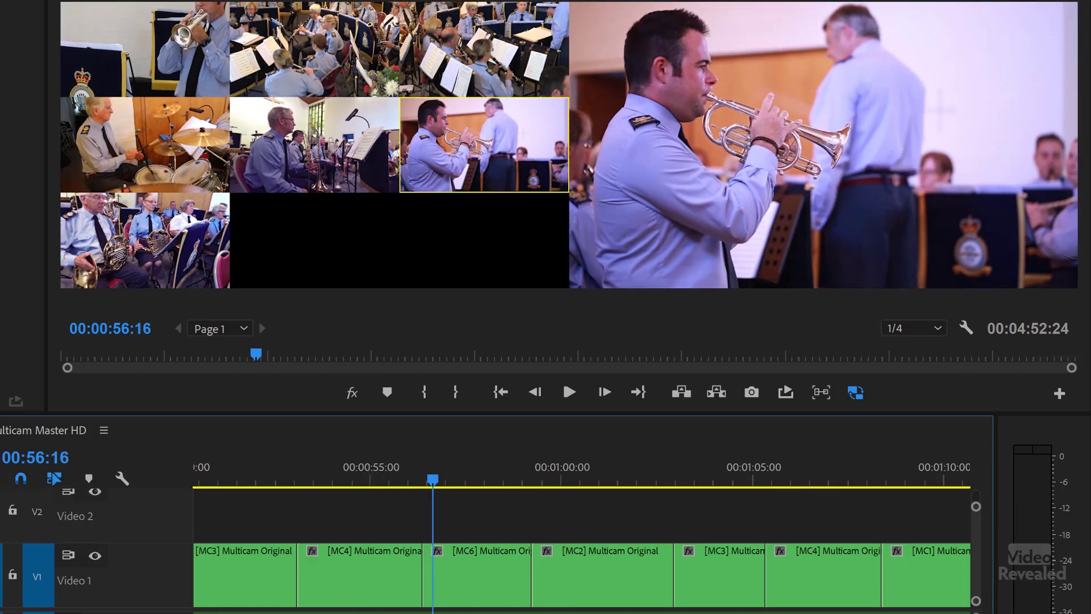
click(394, 568)
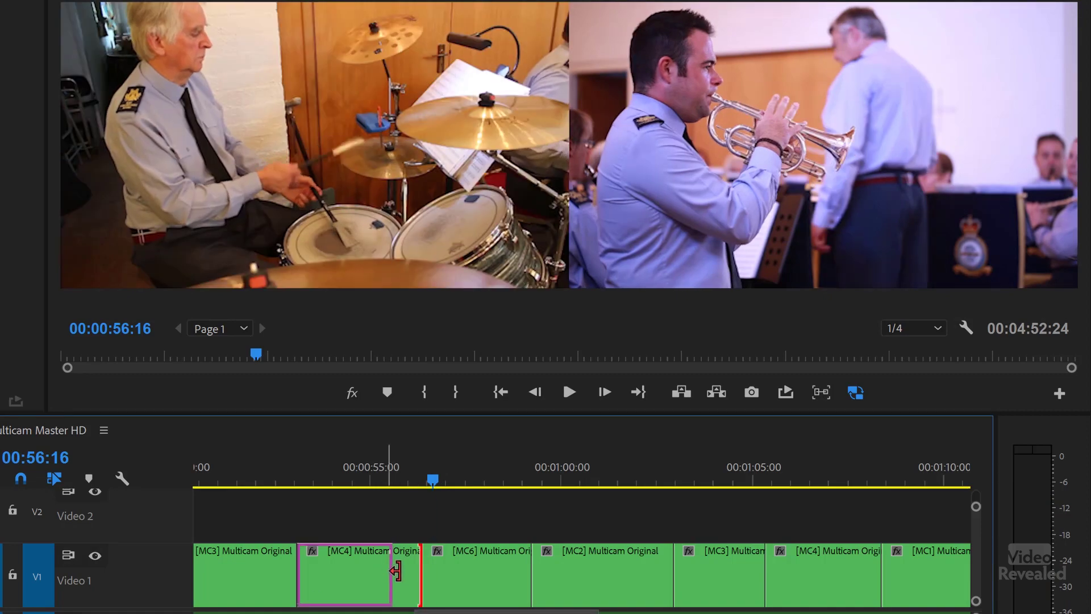
drag(395, 568, 382, 575)
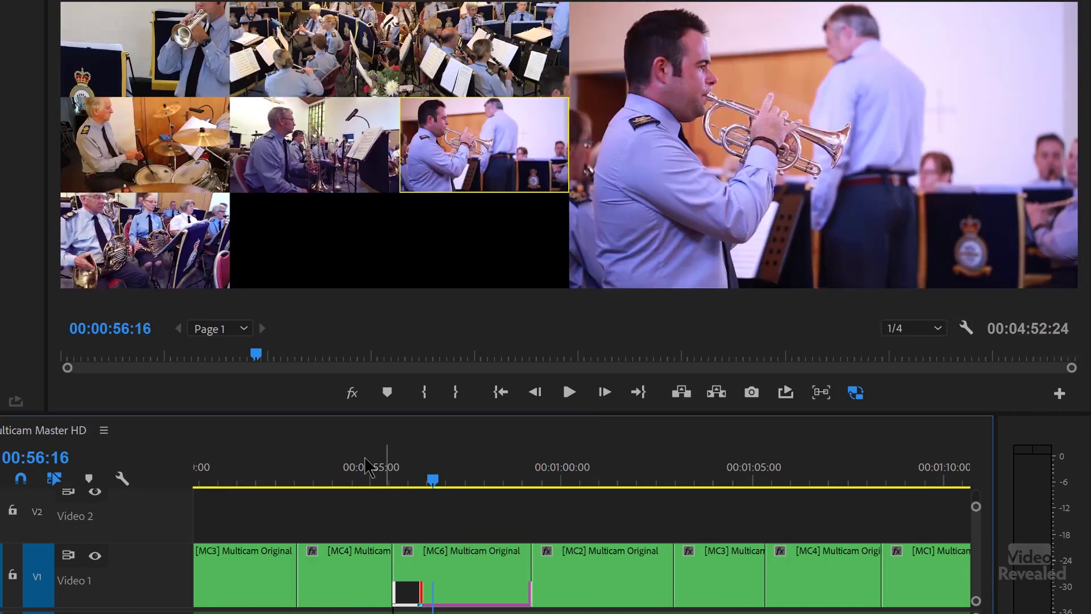
Play up to 00:00:56:15, then roll the cut between the camera 4 and camera 6 clips to that frame and review it.
click(356, 477)
key(space)
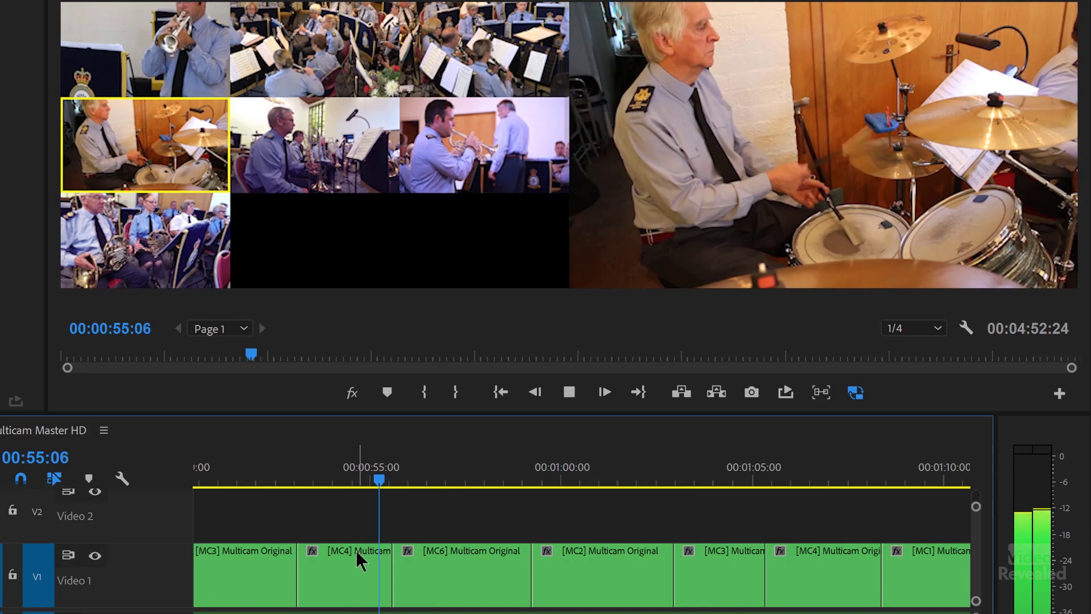
key(space)
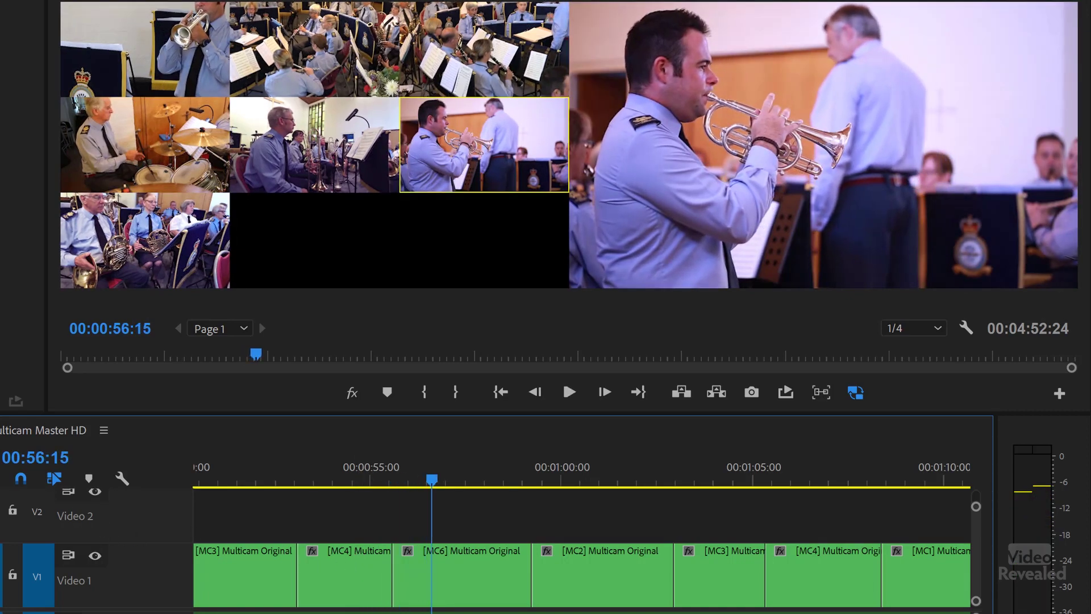
drag(390, 570, 432, 570)
key(space)
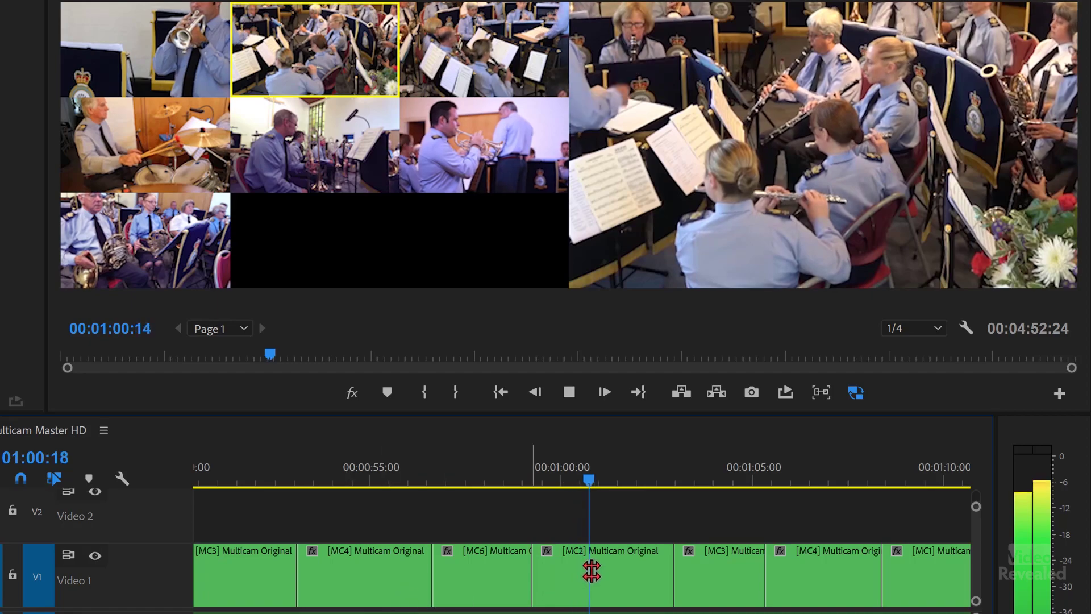
key(space)
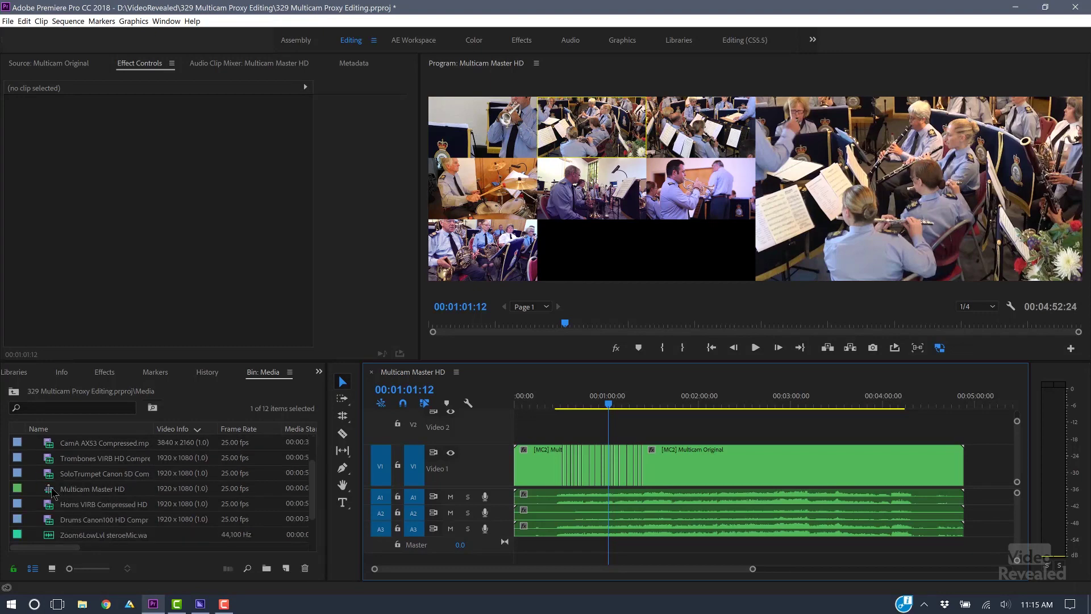
Duplicate the Multicam Master HD sequence, rename the copy Multicam Flat, and open it.
click(98, 492)
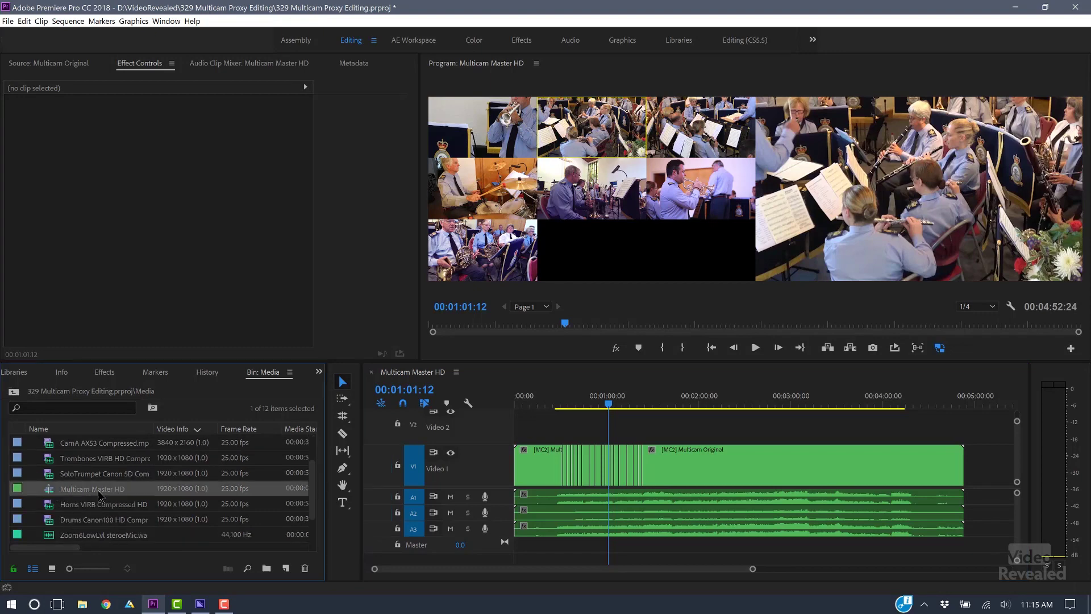
right_click(51, 492)
click(111, 102)
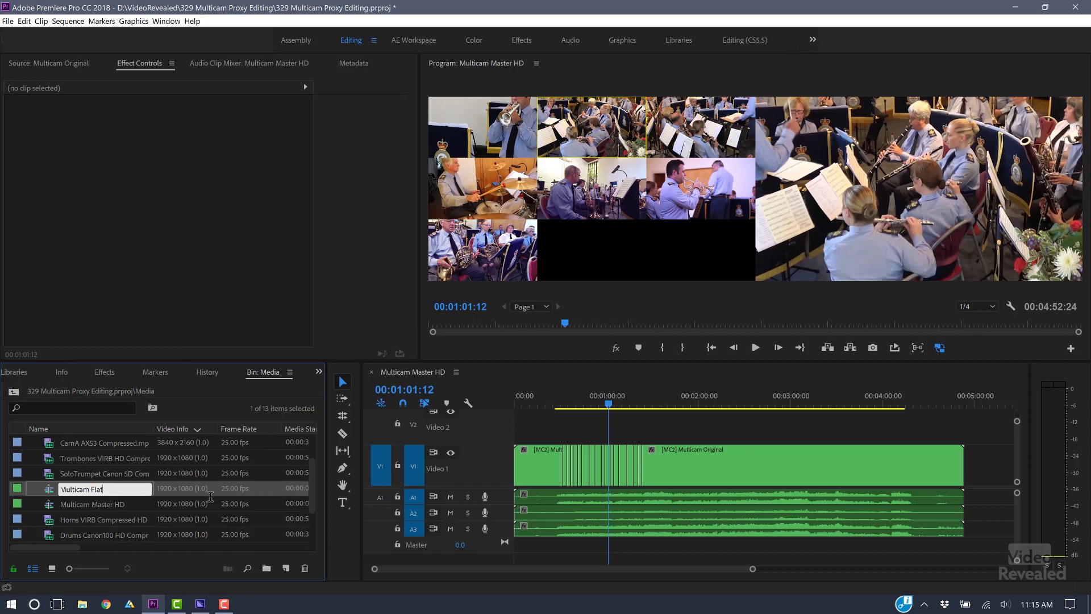
key(Tab)
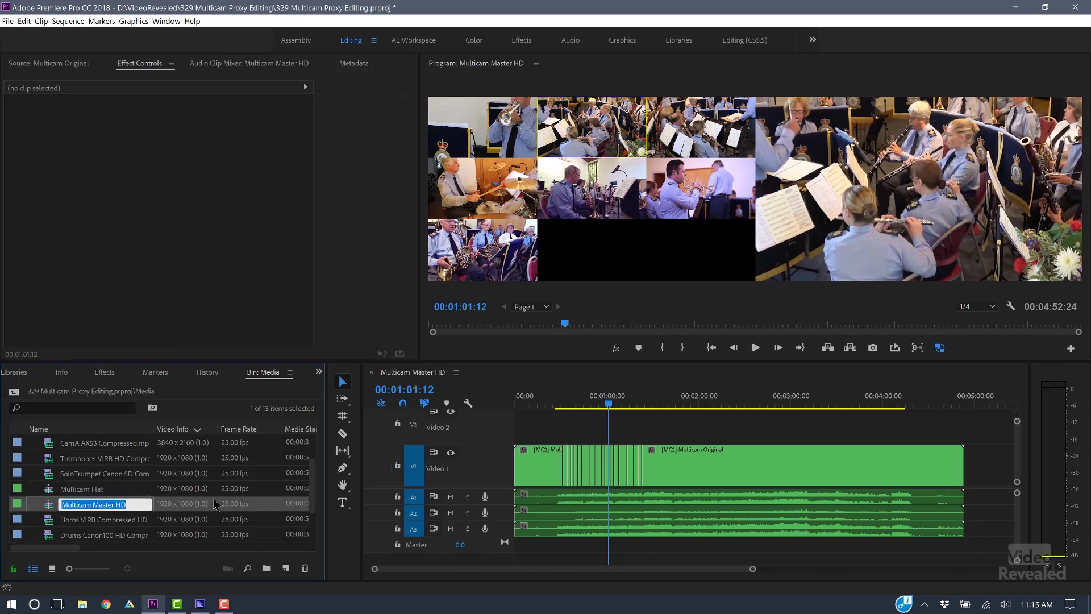
double_click(50, 490)
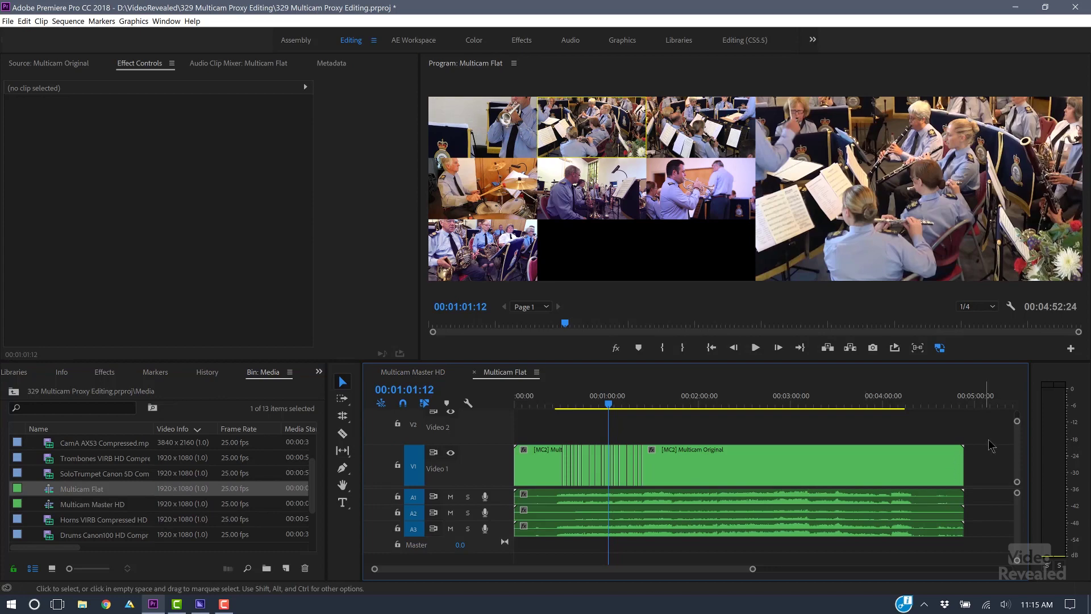
Flatten the multi-camera clips across the whole Multicam Flat timeline.
drag(992, 425, 453, 492)
right_click(554, 464)
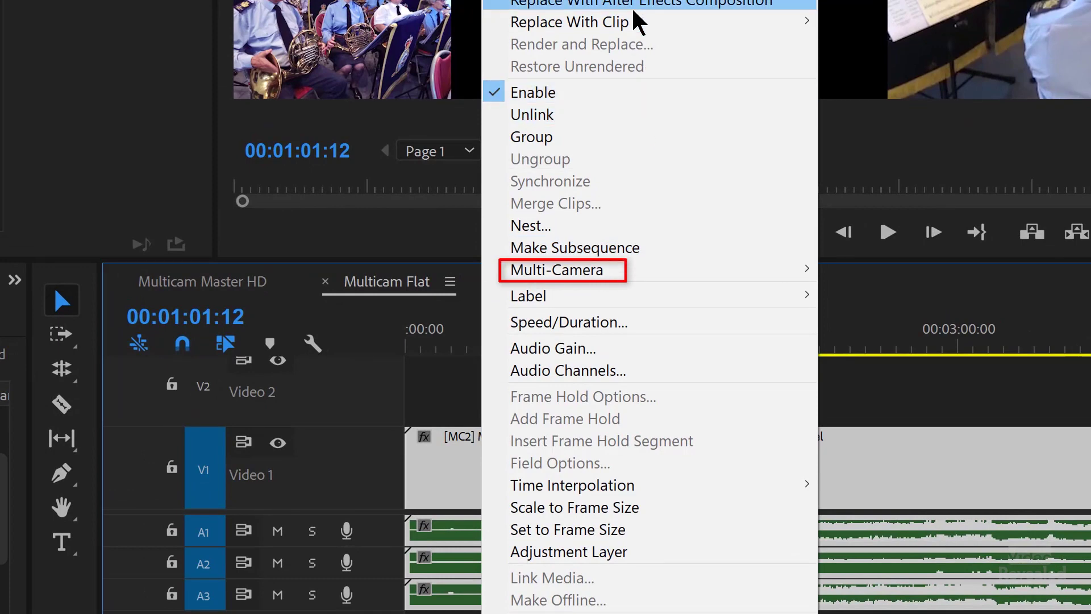
mouse_move(638, 279)
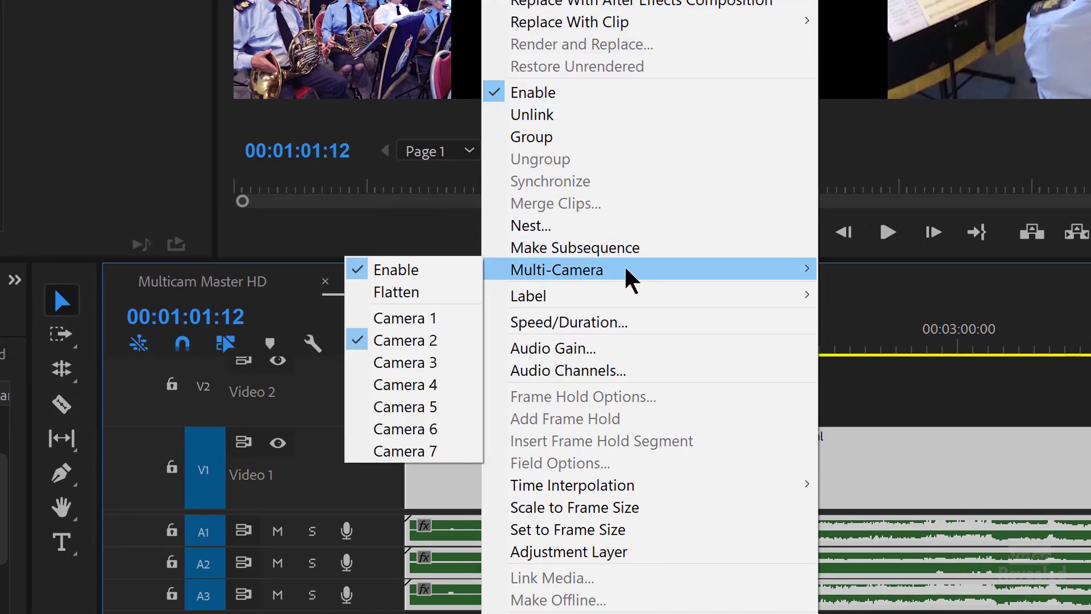
click(426, 297)
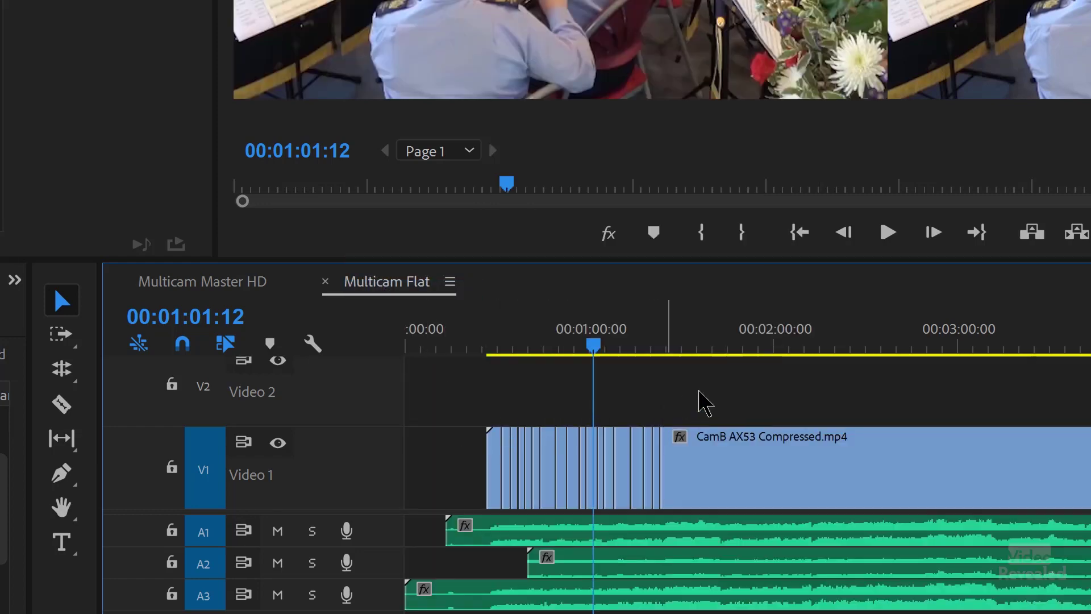
Set the Program monitor to Composite Video and inspect the flattened clips up to 00:00:58:17.
mouse_move(556, 345)
mouse_down()
mouse_move(541, 347)
mouse_move(562, 347)
mouse_up()
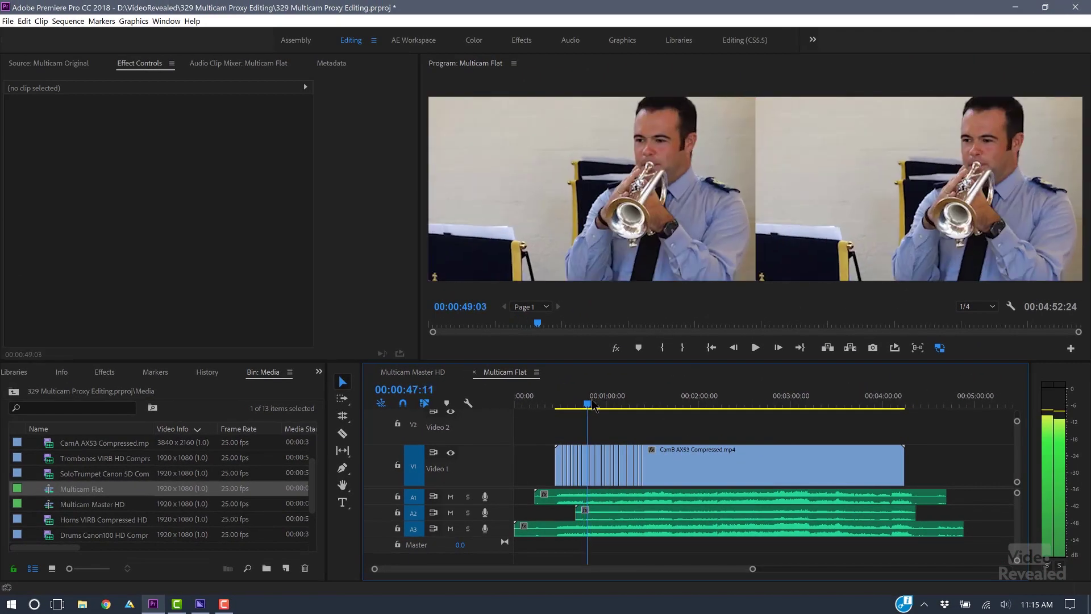
drag(593, 405, 596, 405)
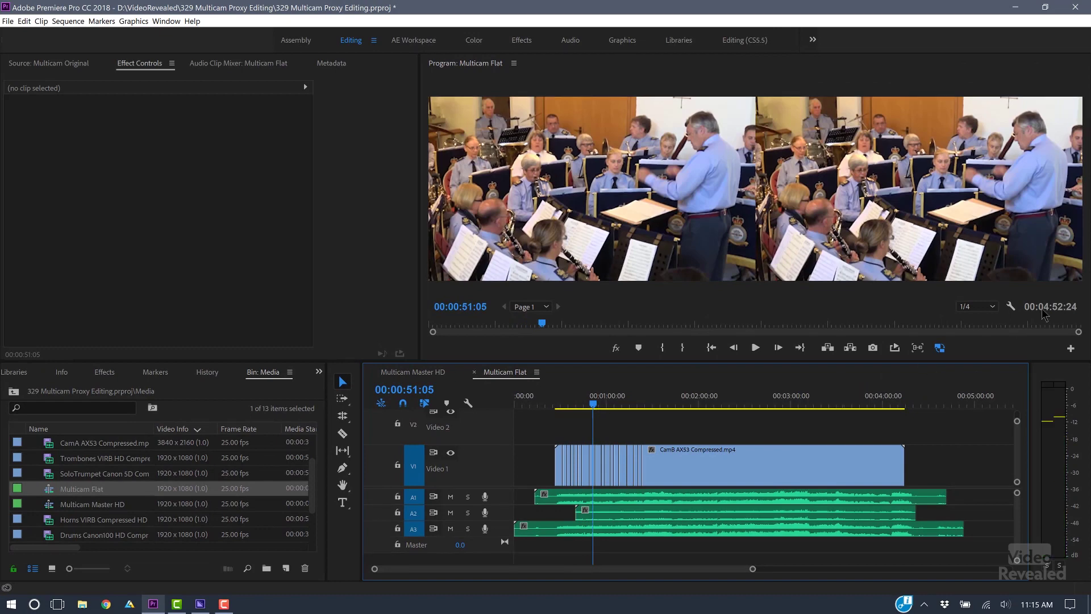
click(1011, 308)
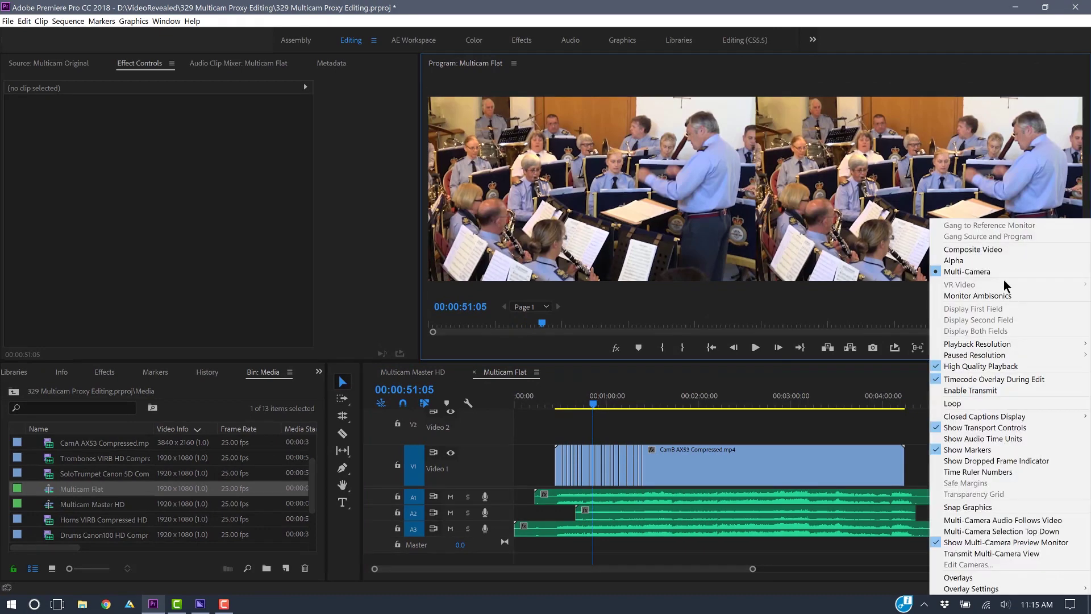
click(998, 250)
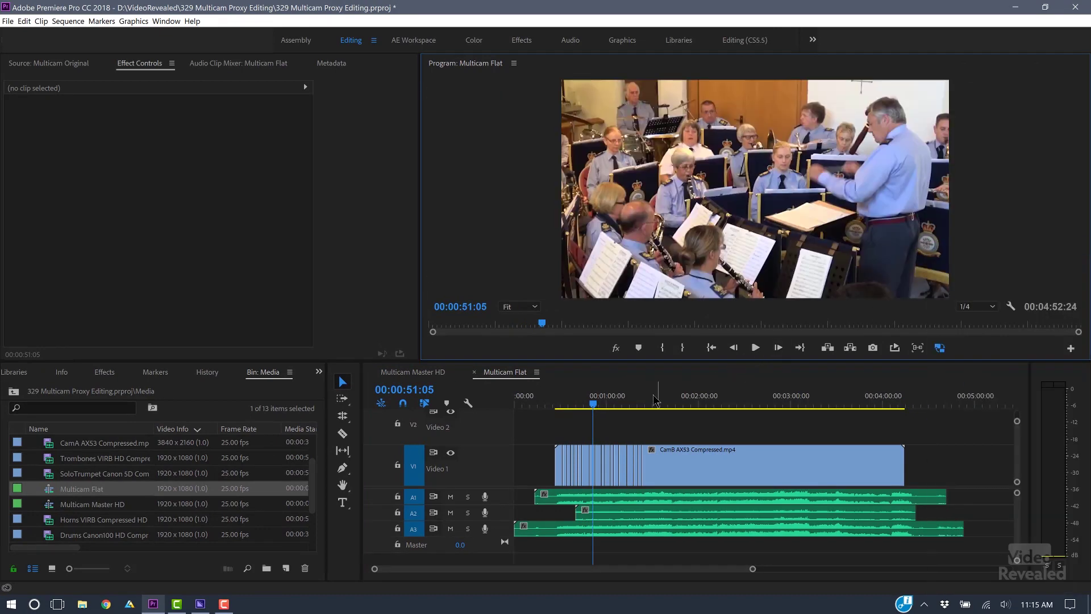
click(606, 399)
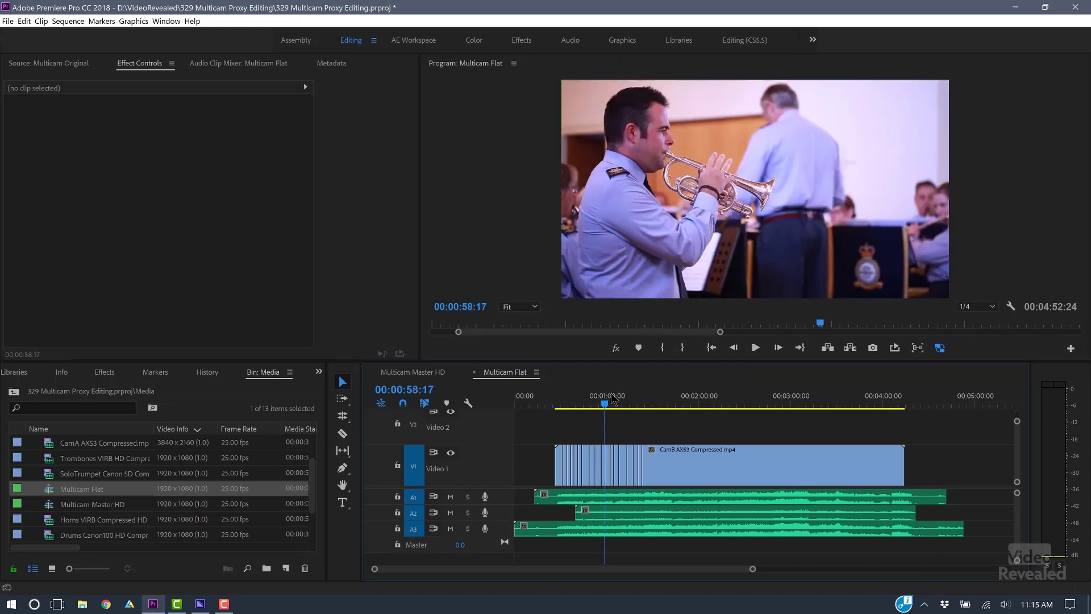